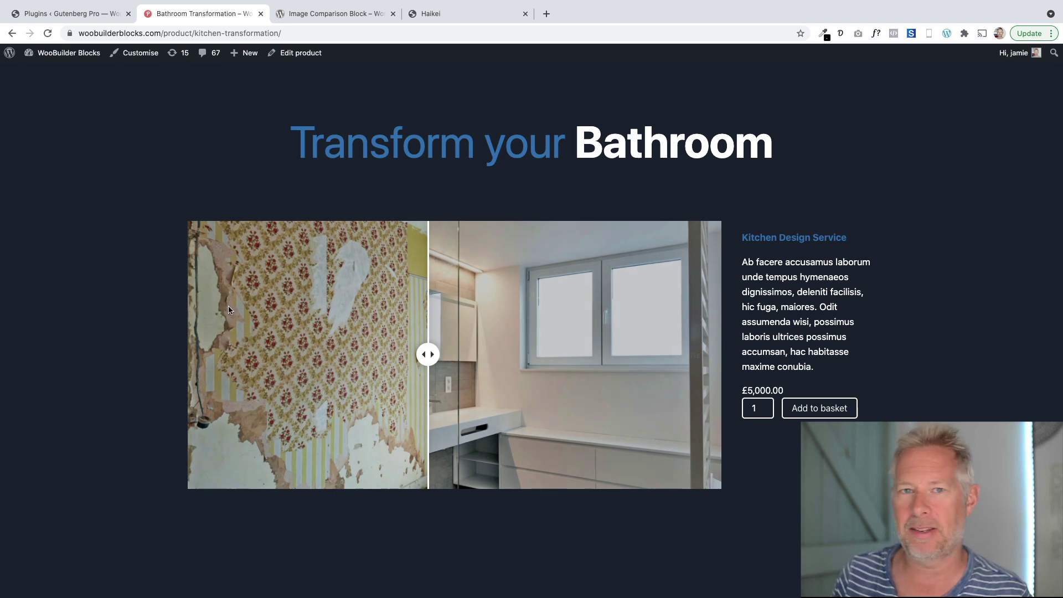
Sweep the slider divider between the wallpapered room and the renovated bathroom images
left_click_drag(428, 355, 375, 365)
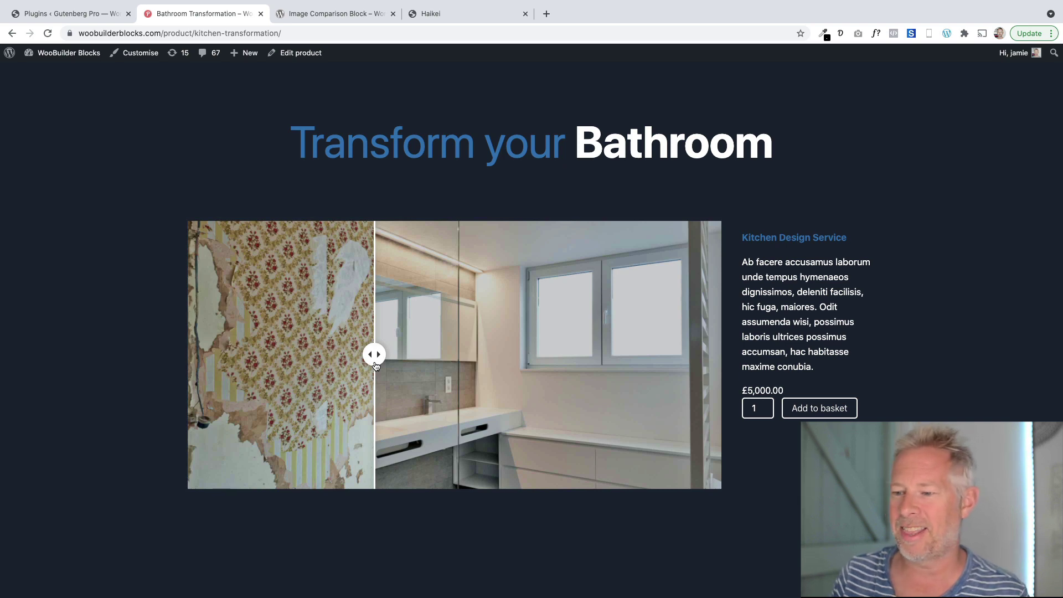
left_click_drag(376, 365, 446, 378)
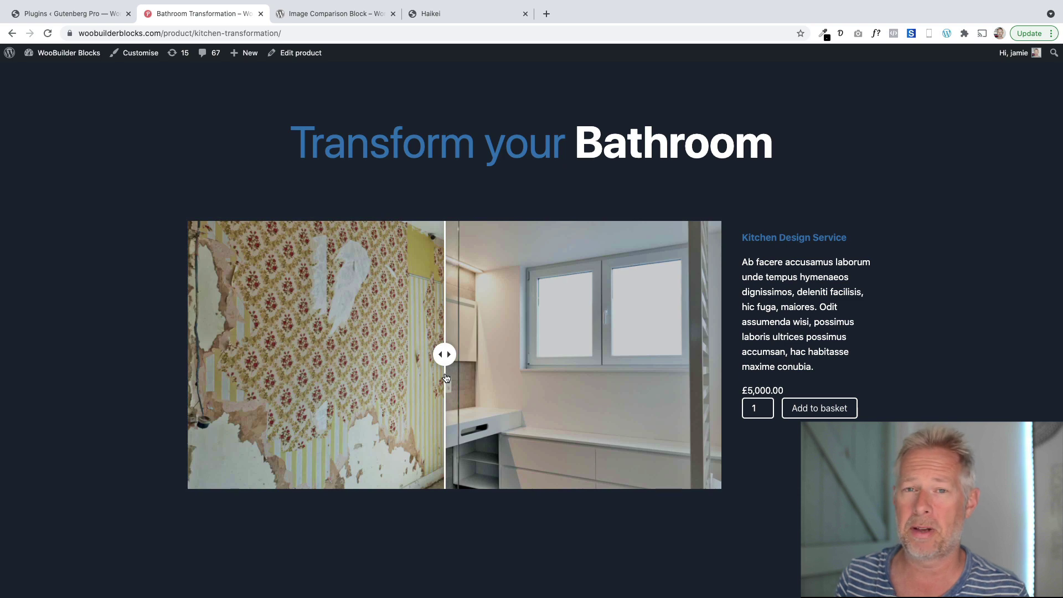
left_click_drag(446, 354, 355, 365)
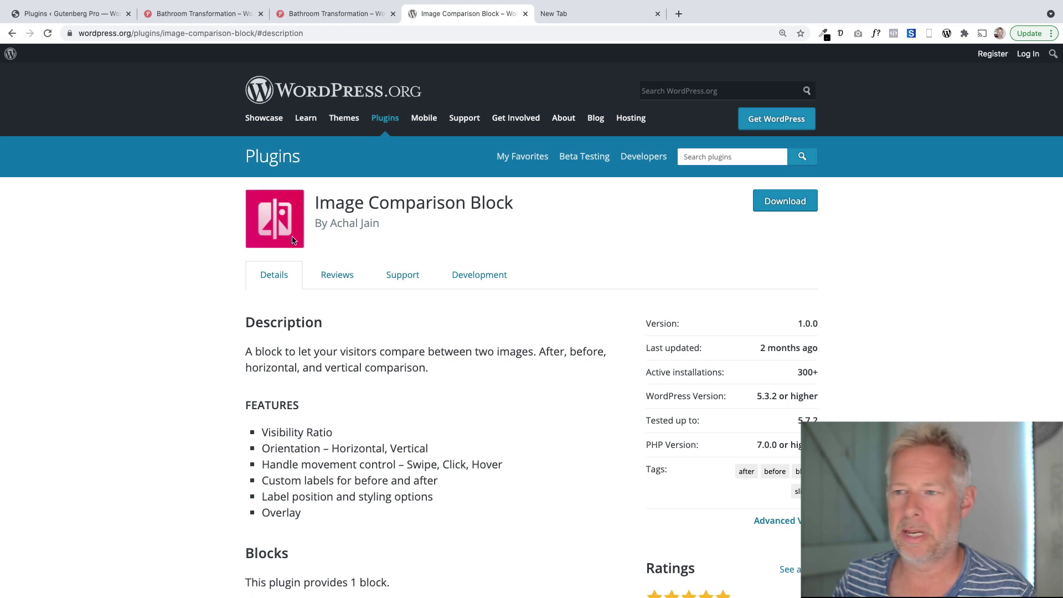
left_click_drag(316, 205, 511, 207)
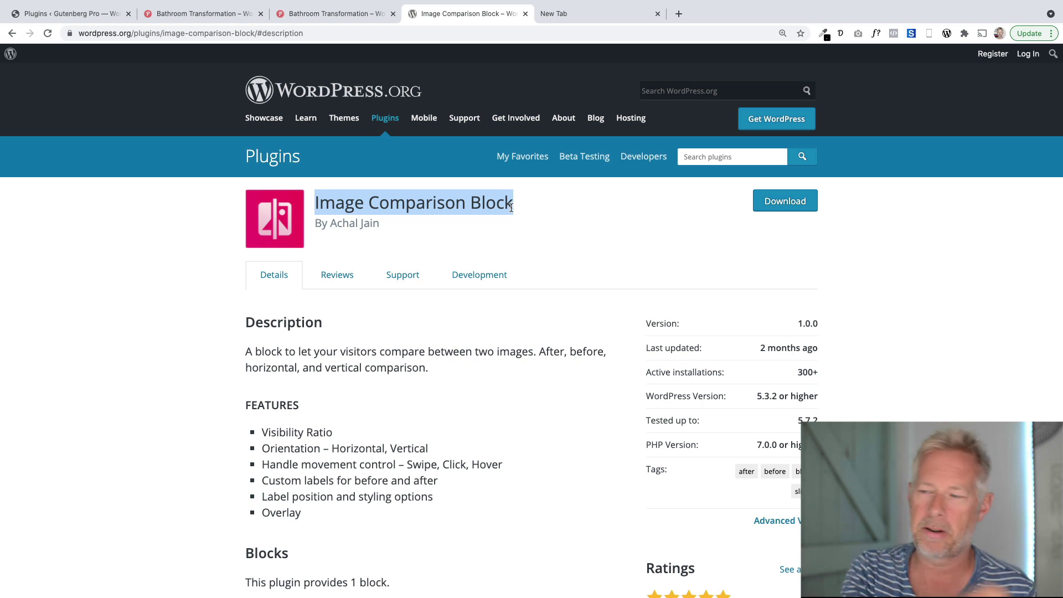
left_click(252, 502)
scroll(253, 503, "down", 4)
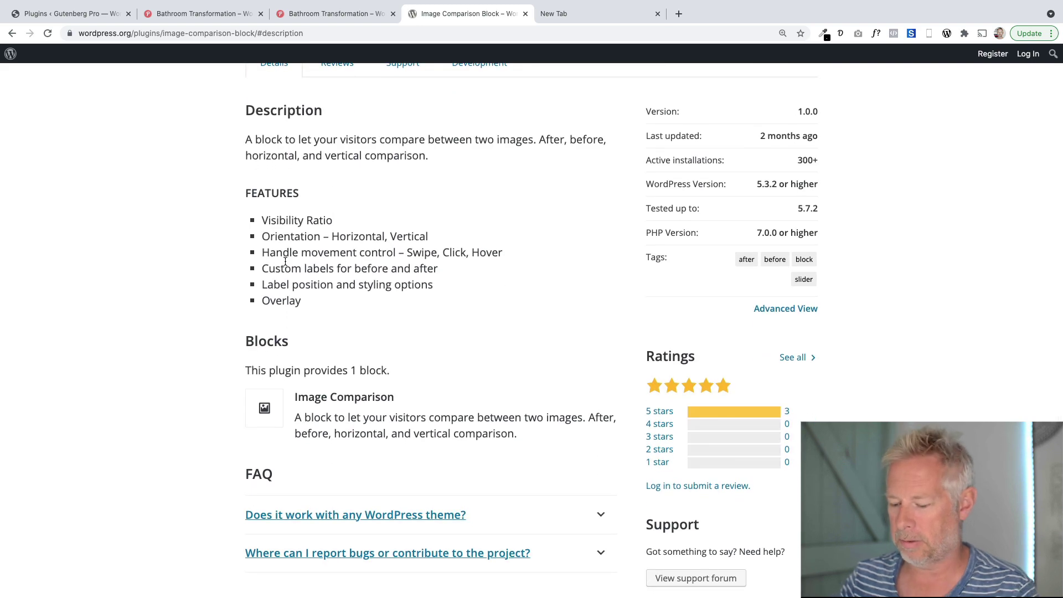
key("super+equal")
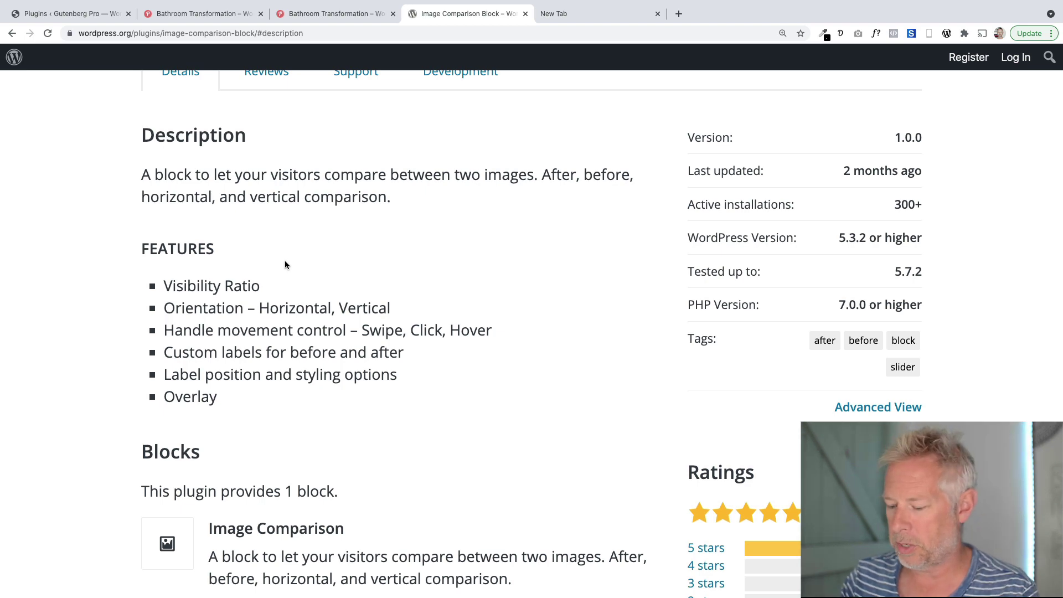
key("ctrl+minus")
key("ctrl+minus")
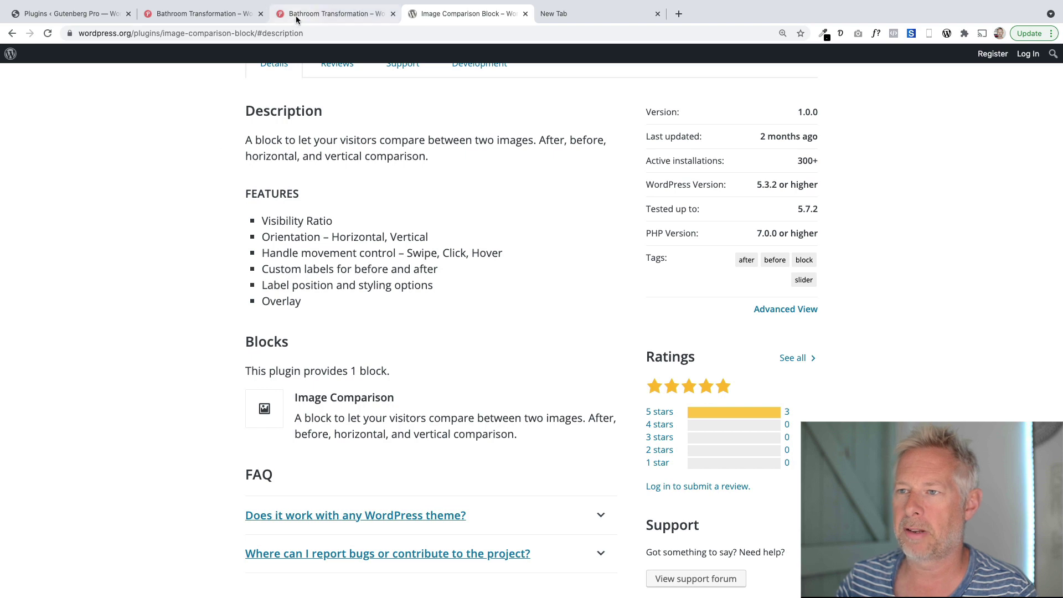
Return to the slider product page and drag the divider between the After and Before images
left_click(332, 13)
left_click(219, 13)
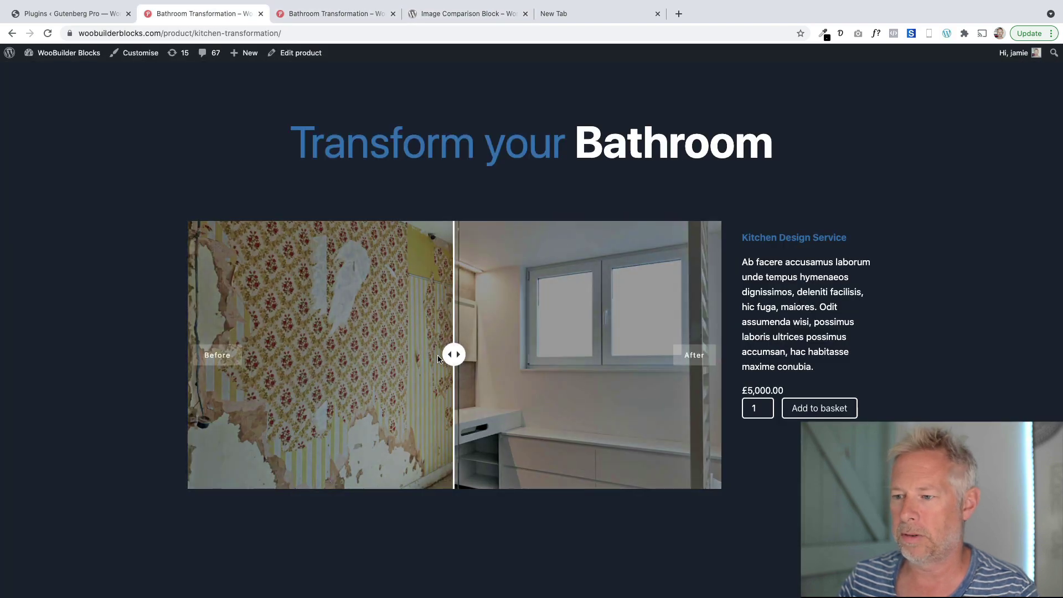
left_click_drag(434, 354, 384, 356)
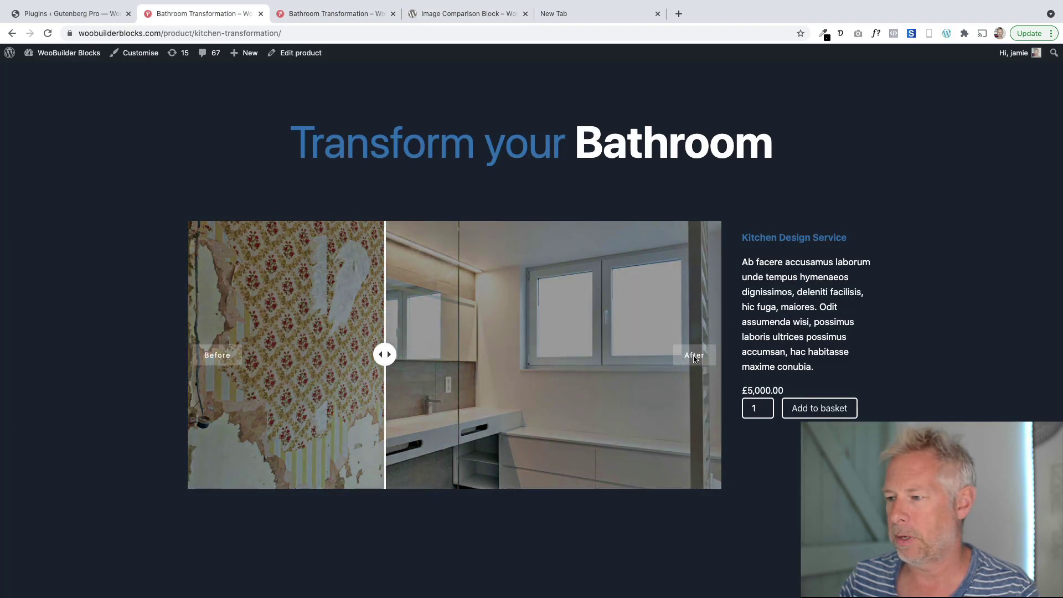
left_click_drag(387, 357, 427, 357)
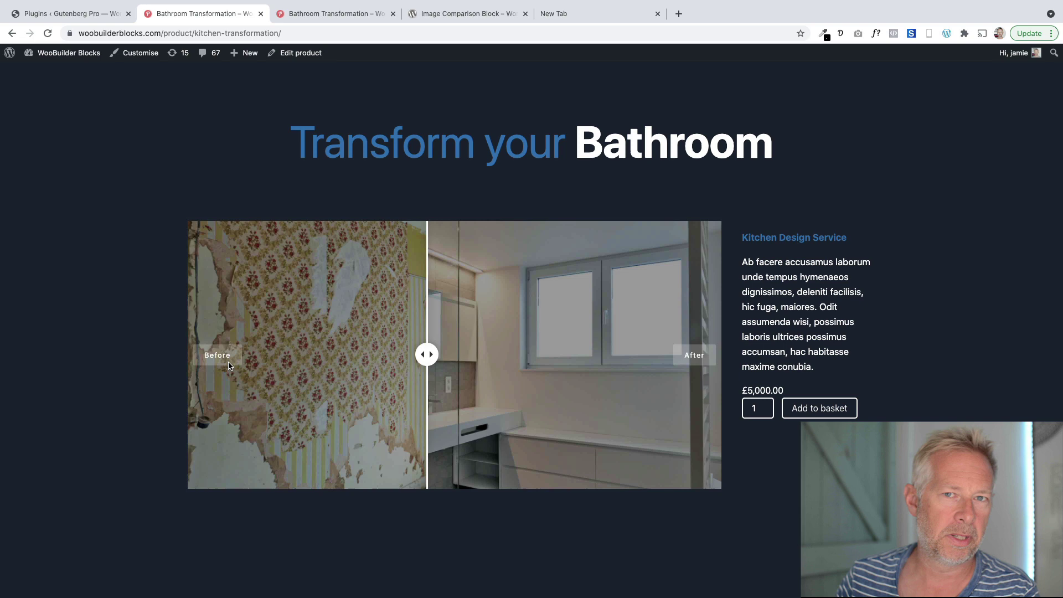
left_click_drag(427, 354, 463, 354)
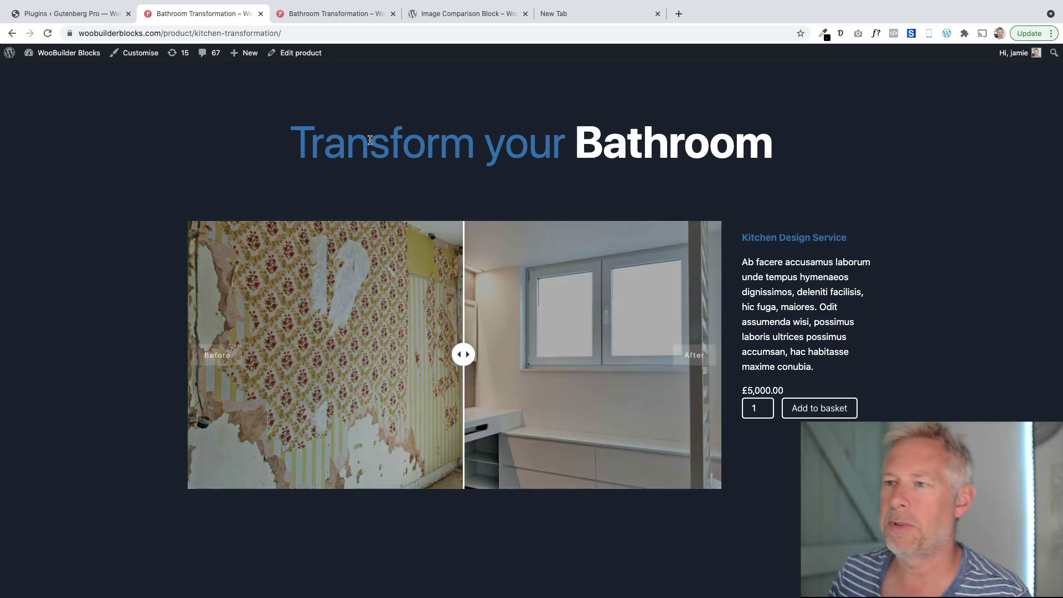
Check the Image Comparison Block plugin title, then go to the plain Bathroom Transformation product page
left_click(463, 15)
scroll(327, 144, "up", 3)
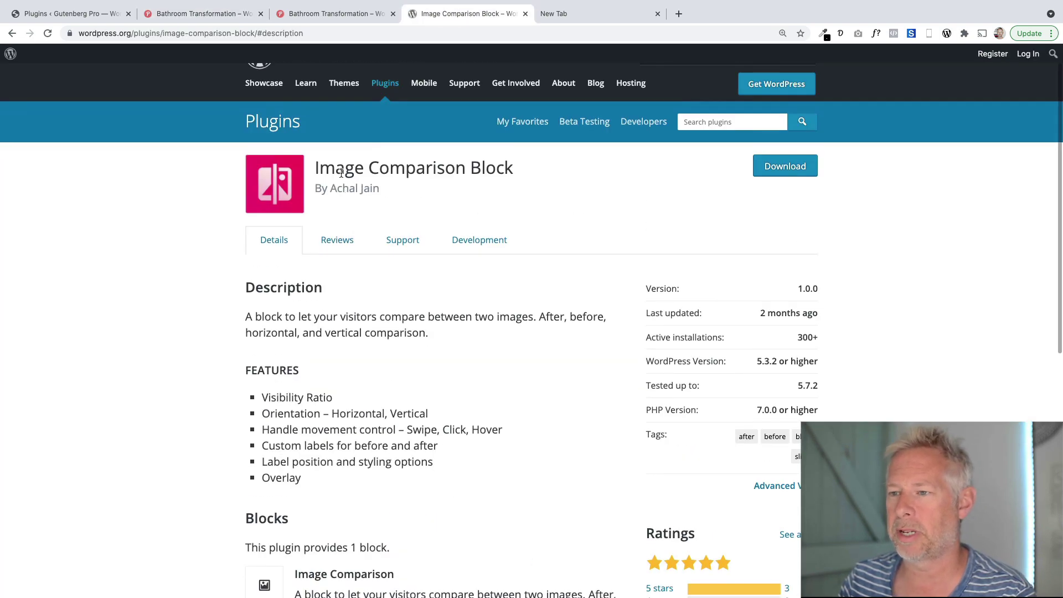
left_click_drag(326, 168, 554, 165)
left_click(556, 164)
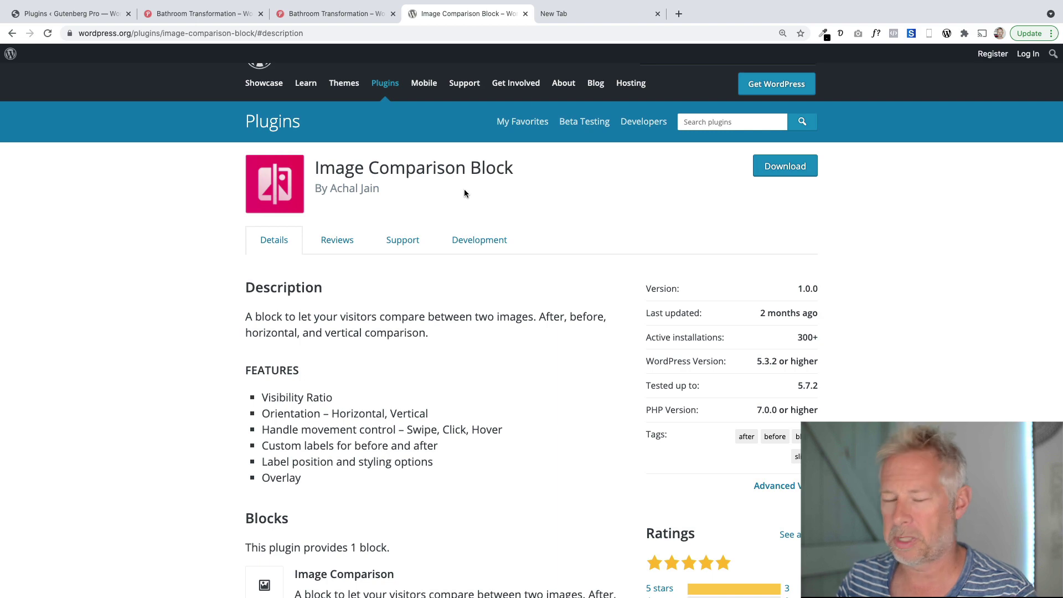
left_click(332, 13)
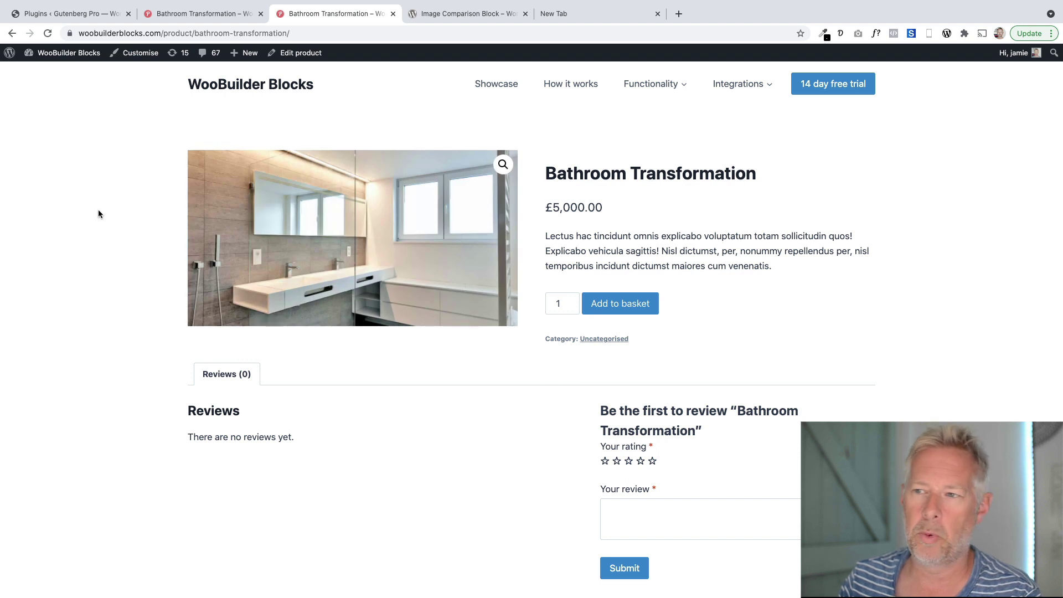
Edit the Bathroom Transformation product, enable WooBuilder Blocks and choose Start from scratch
left_click(294, 52)
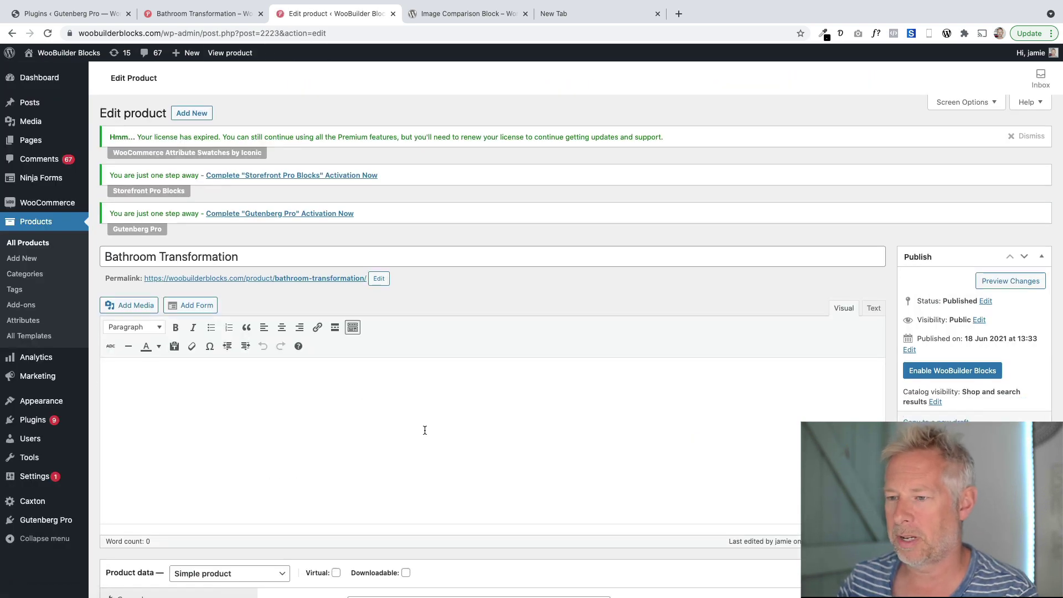
scroll(424, 430, "down", 3)
scroll(425, 430, "up", 2)
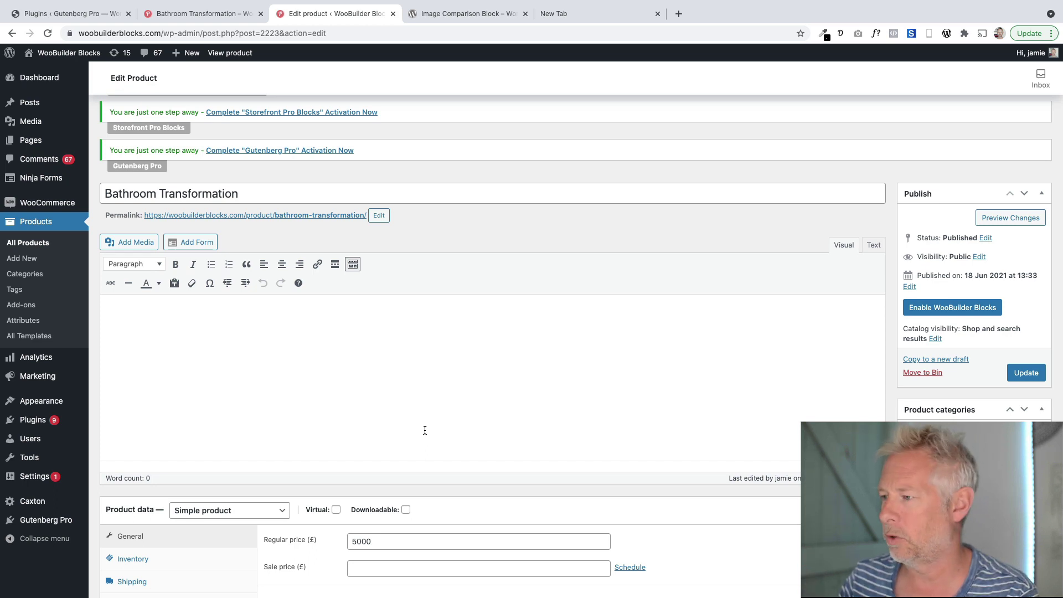
left_click(949, 308)
left_click(379, 350)
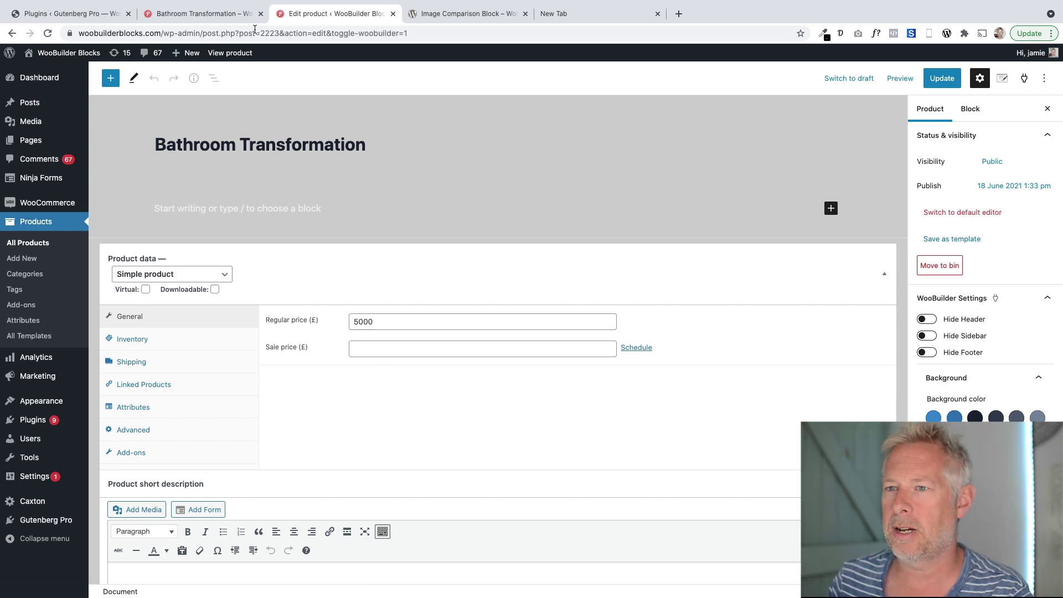
left_click(204, 13)
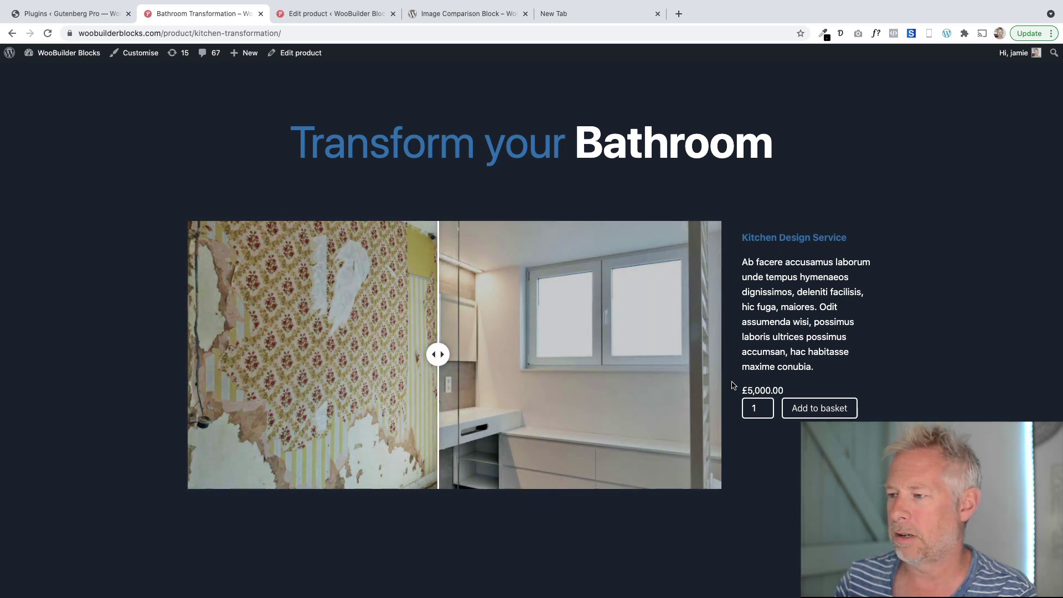
left_click(331, 11)
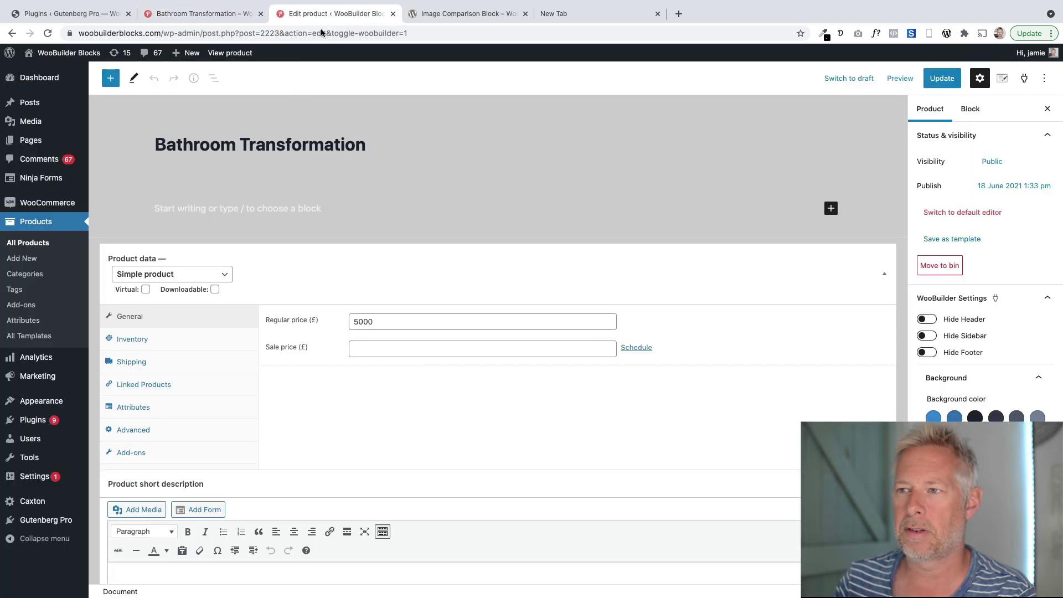
Insert a Columns block with the 70/30 split into the product content
left_click(110, 80)
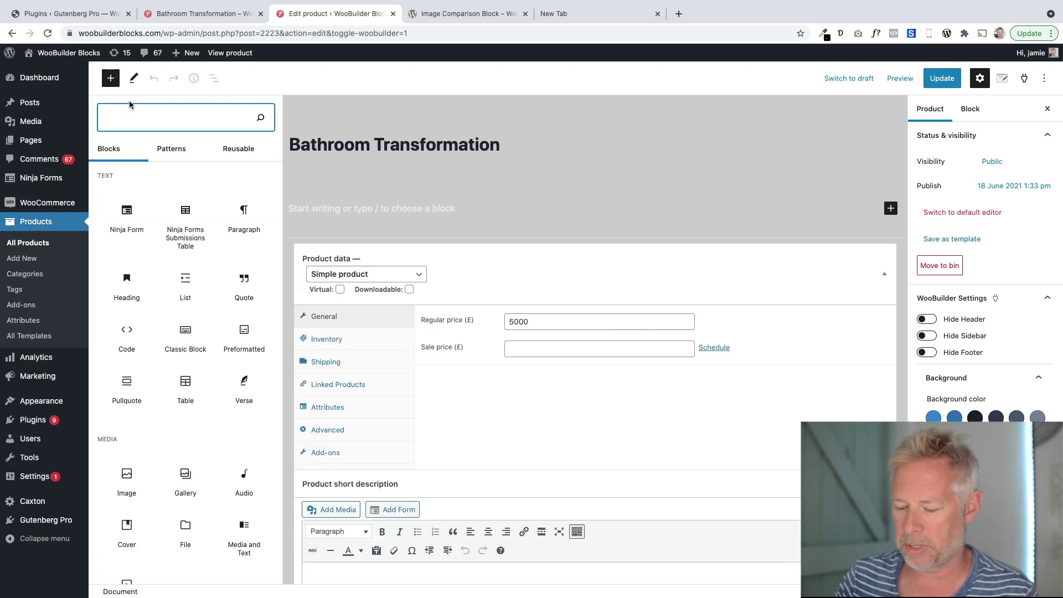
type("column")
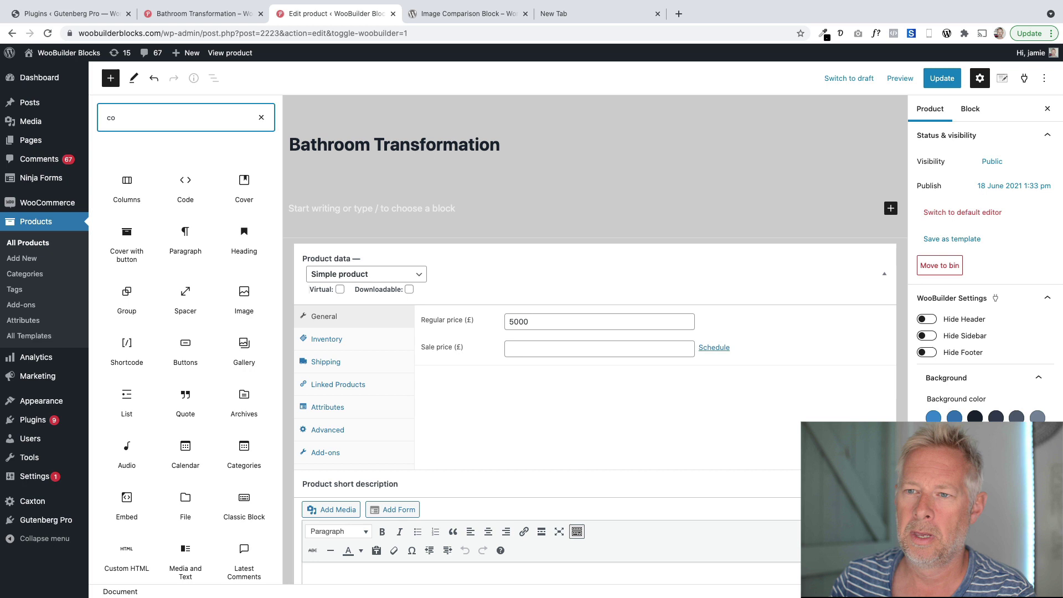
left_click(114, 181)
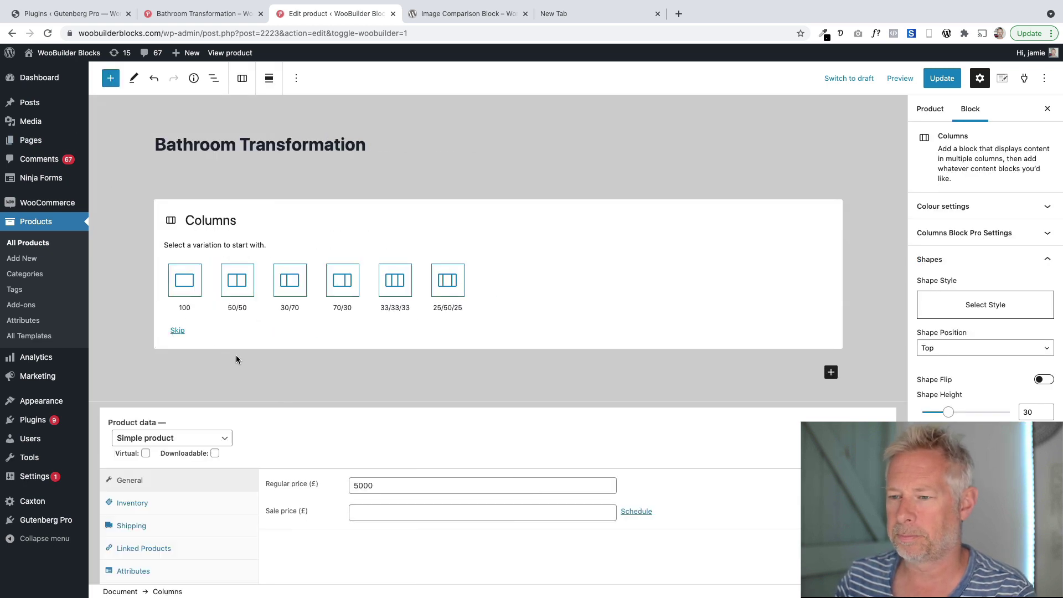
left_click(339, 280)
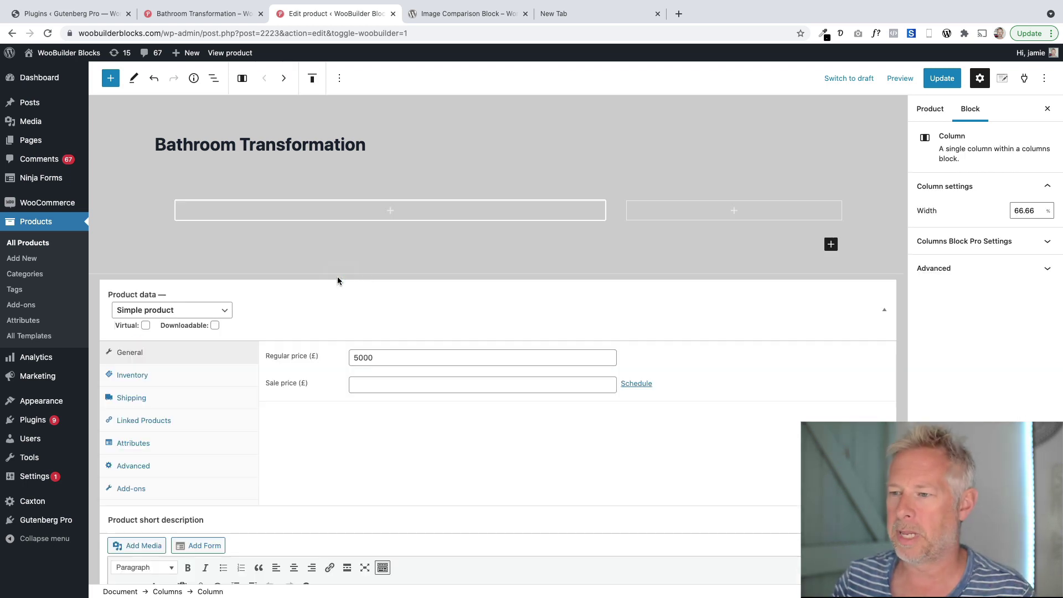
Add an Image Comparison block to the wide left column
left_click(364, 217)
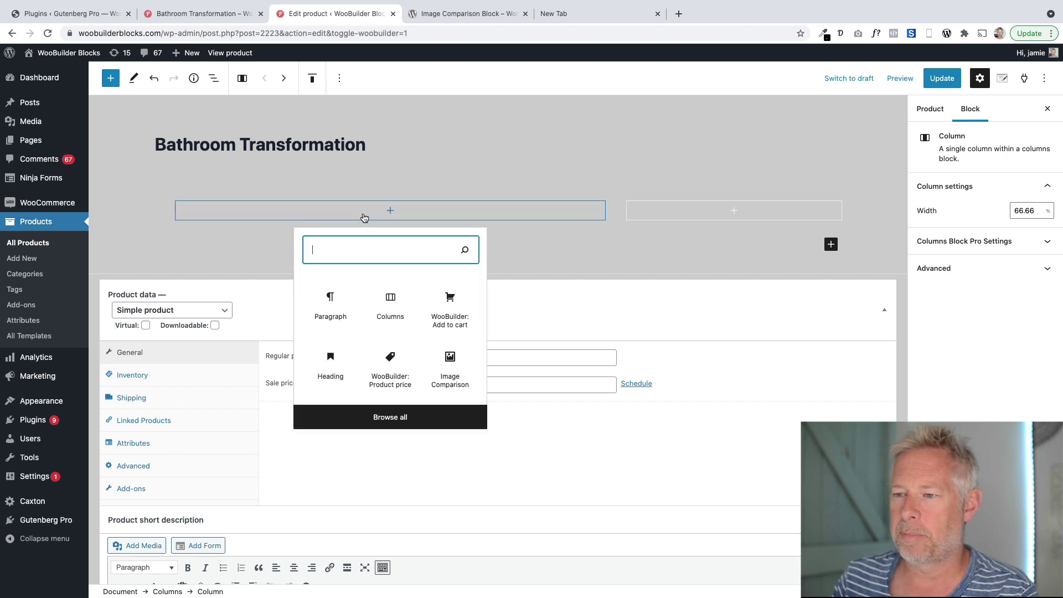
left_click(251, 233)
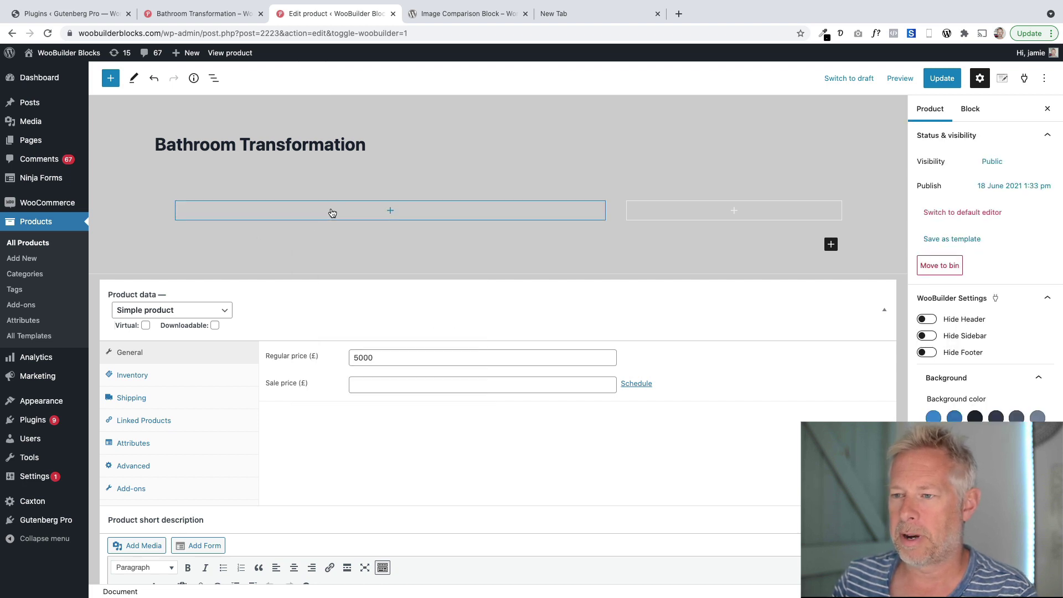
left_click(266, 211)
type("im")
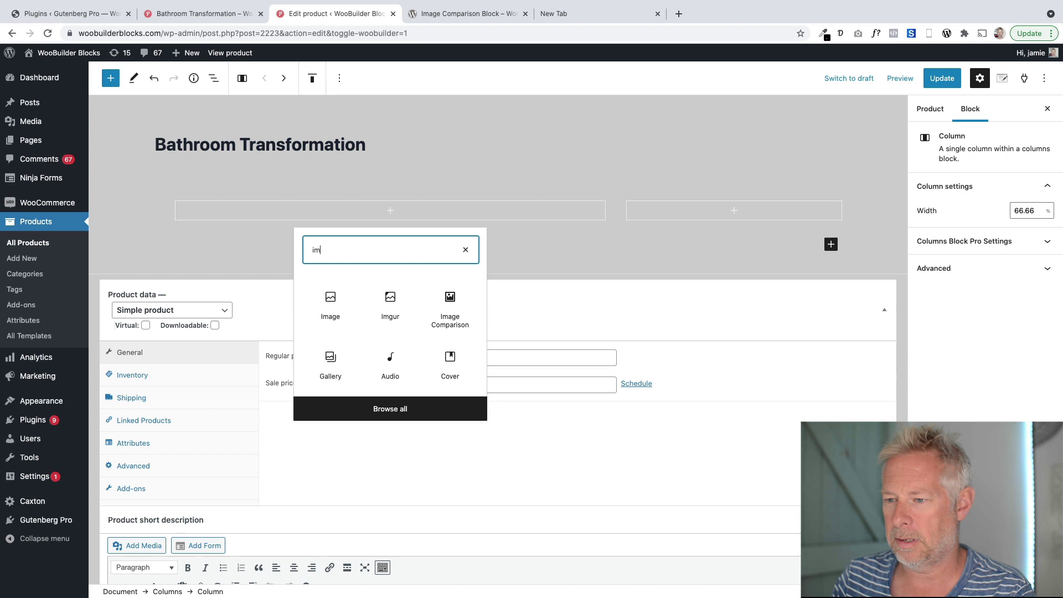
left_click(446, 305)
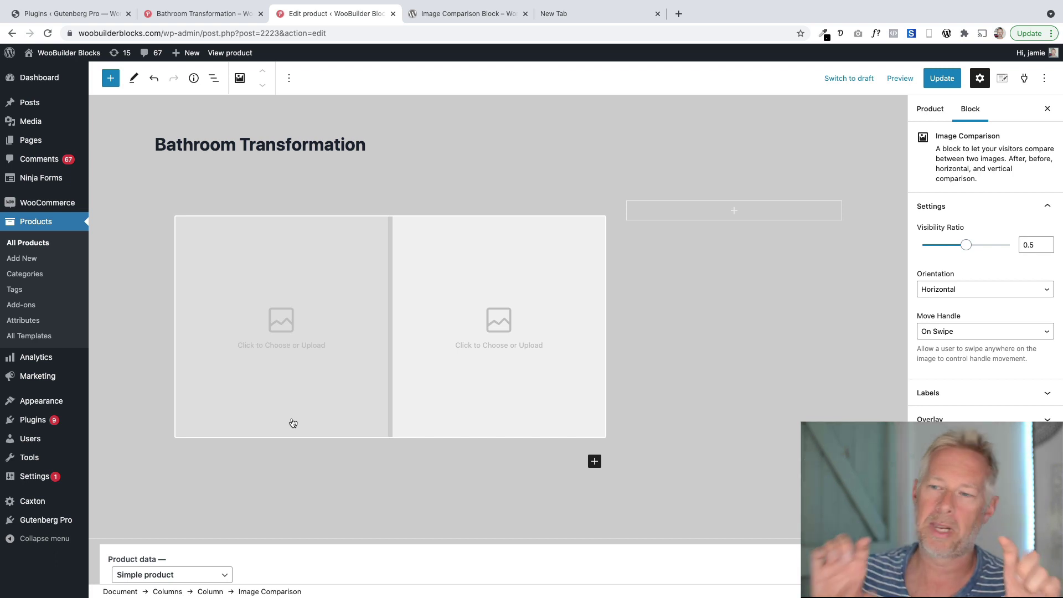
Set the peeling-wallpaper room as the before image and the renovated bathroom as the after image
left_click(280, 335)
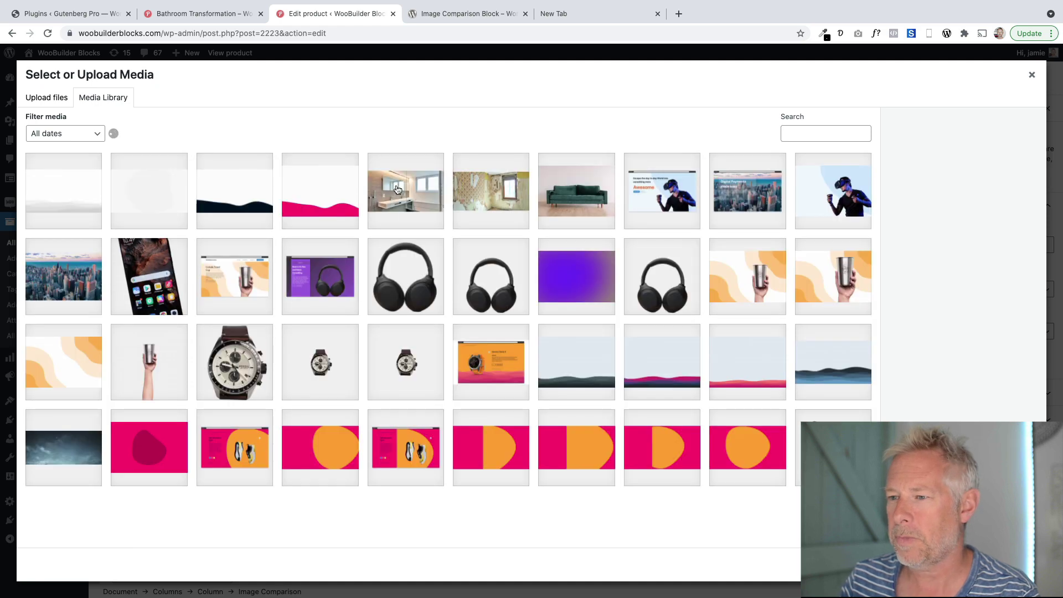
left_click(487, 199)
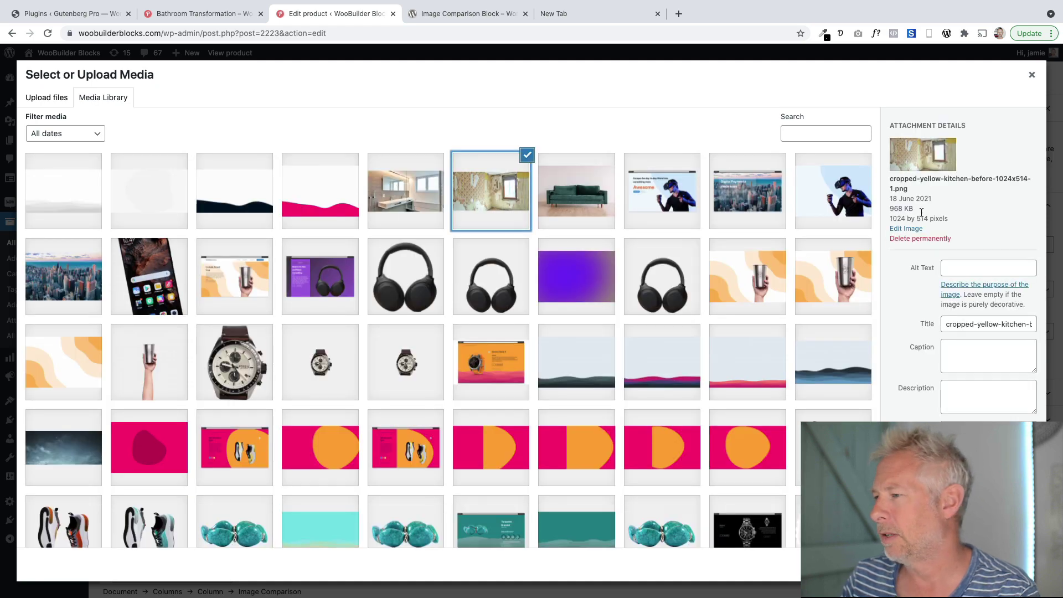
left_click_drag(952, 217, 893, 220)
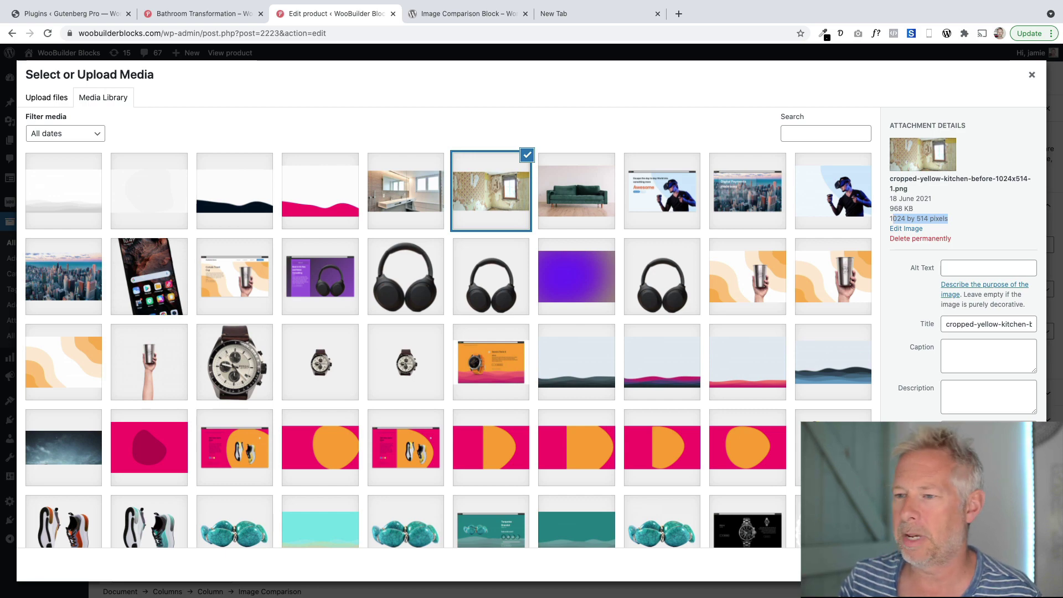
left_click(1012, 565)
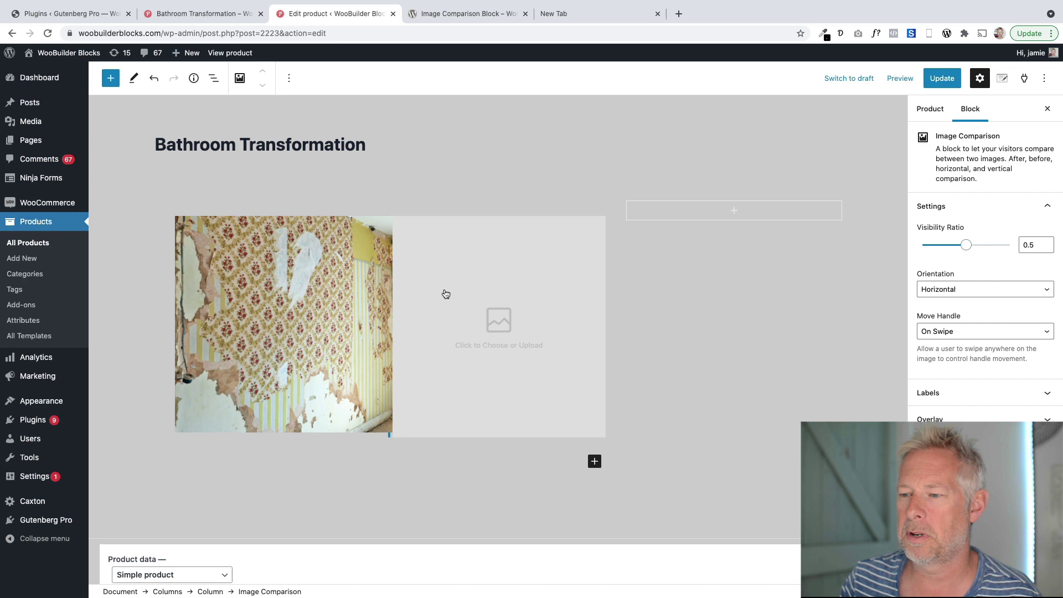
left_click(465, 304)
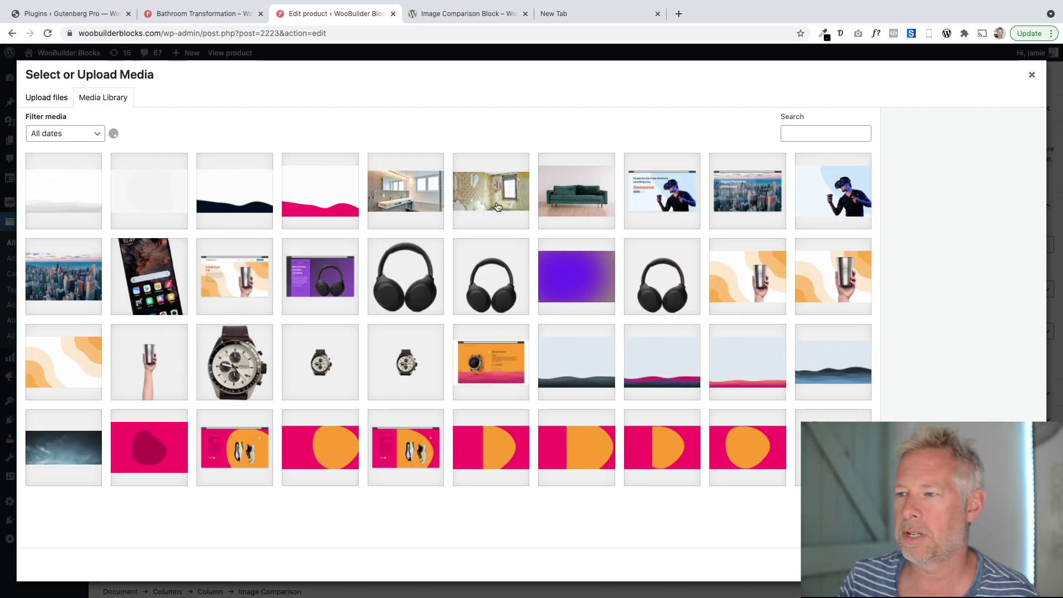
left_click(403, 200)
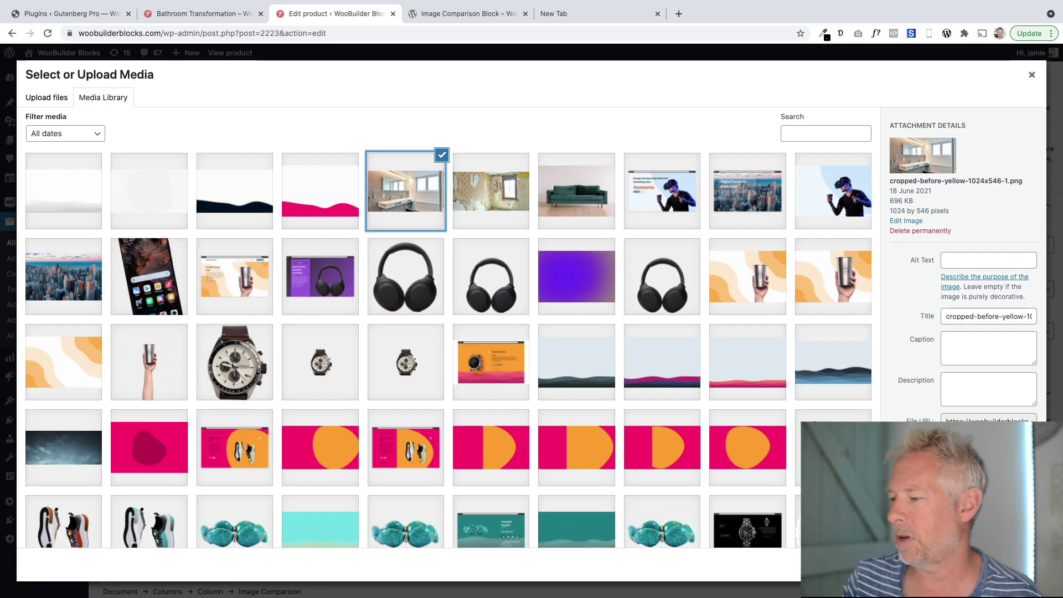
left_click(1013, 561)
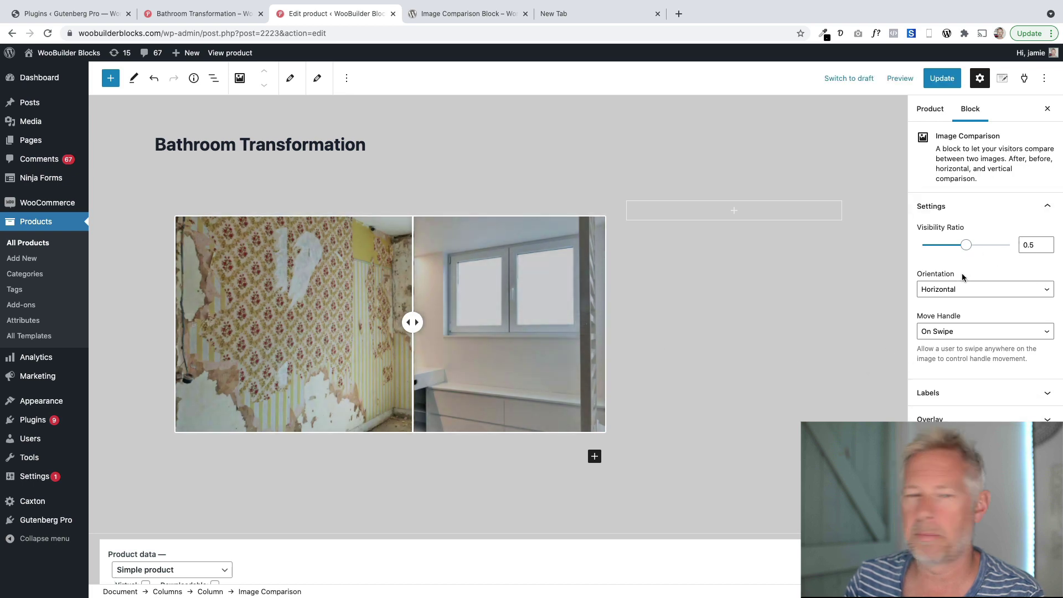
left_click(962, 289)
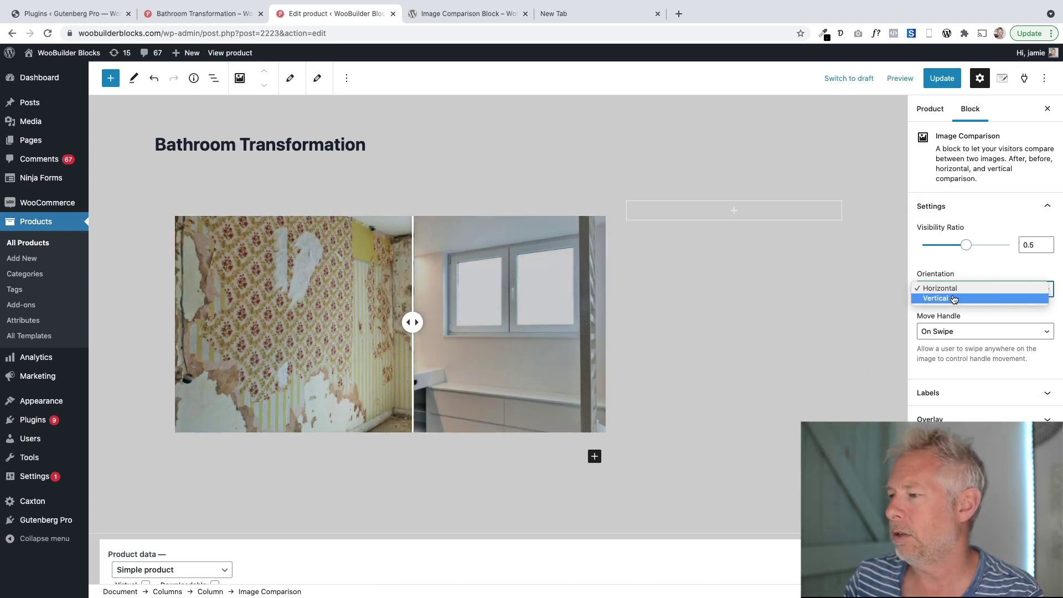
left_click(954, 299)
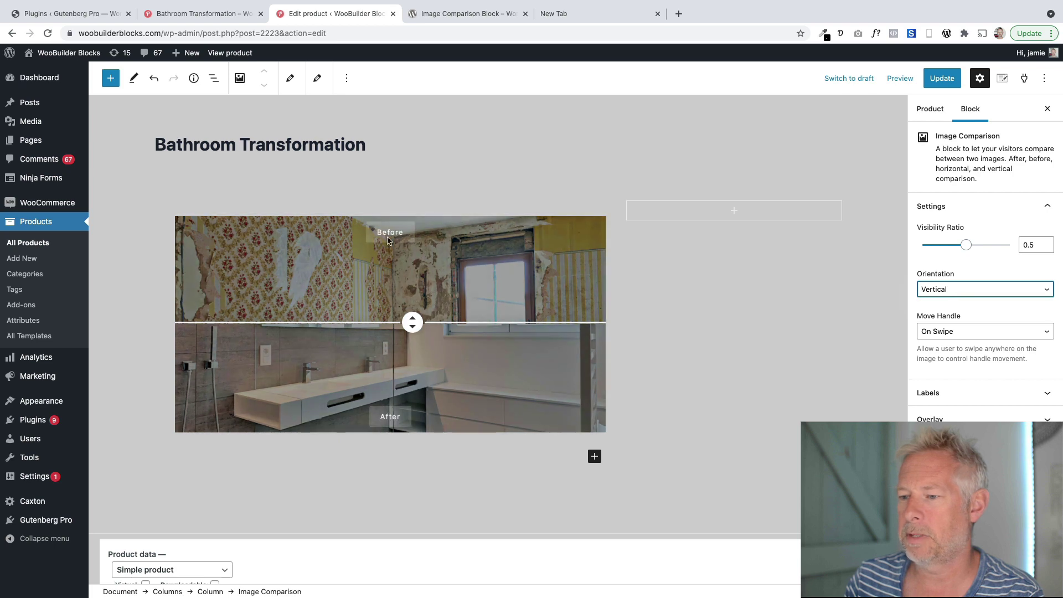
left_click(968, 290)
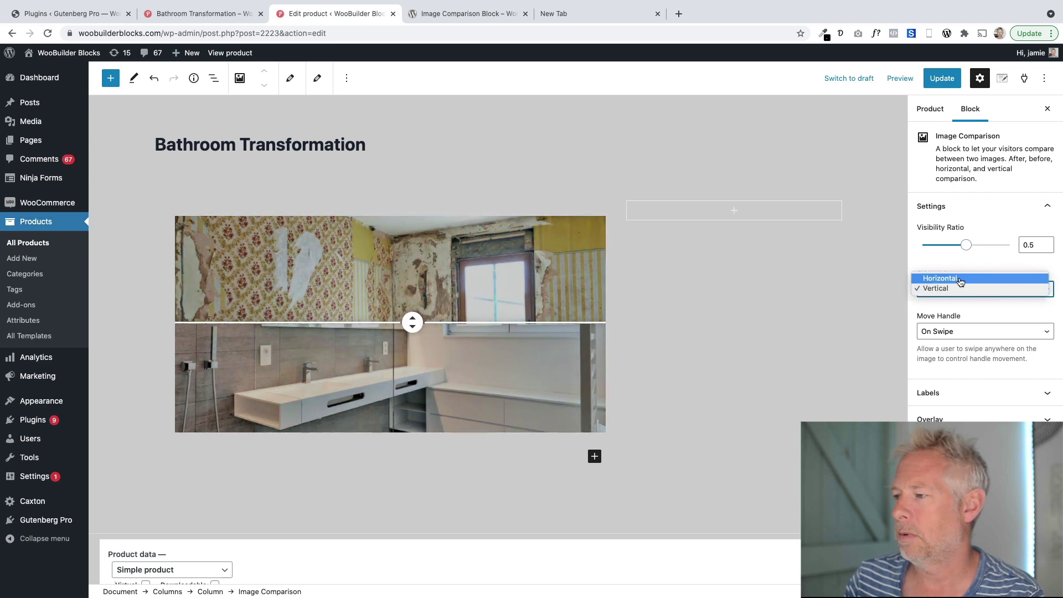
left_click(960, 280)
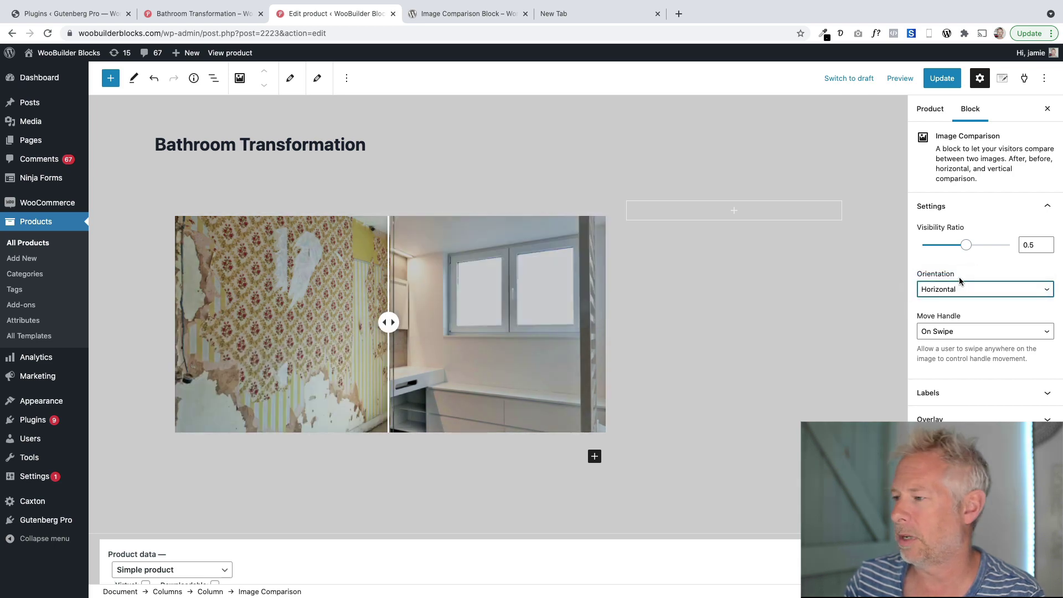
left_click(955, 331)
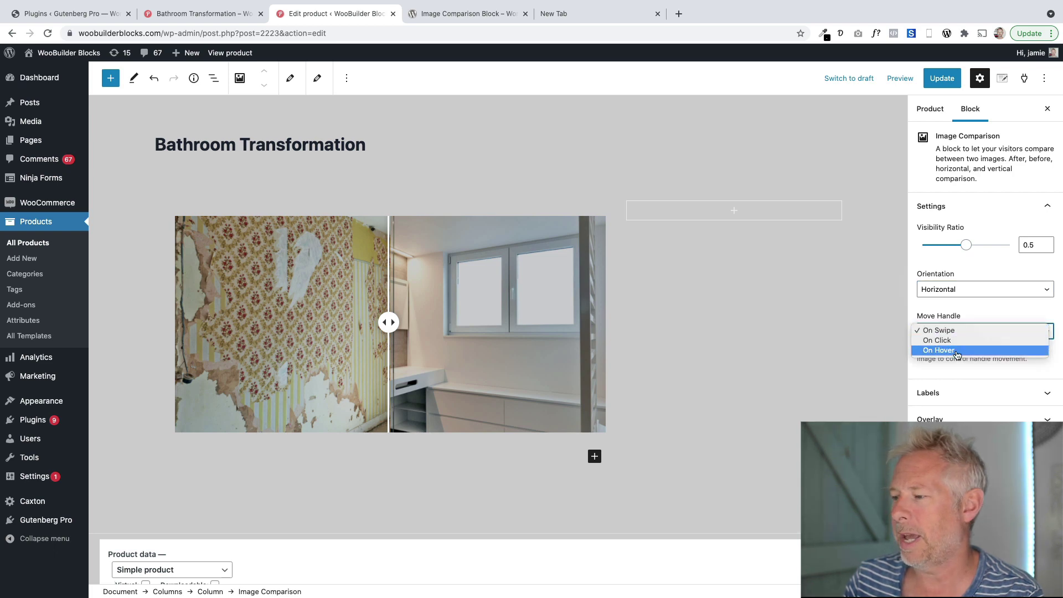
left_click(956, 351)
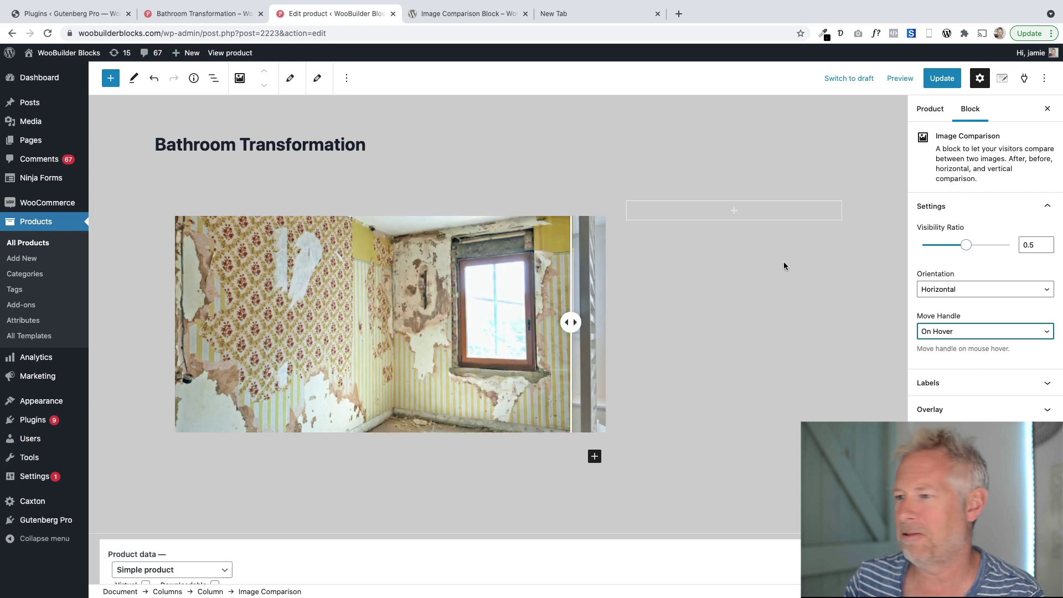
left_click(953, 331)
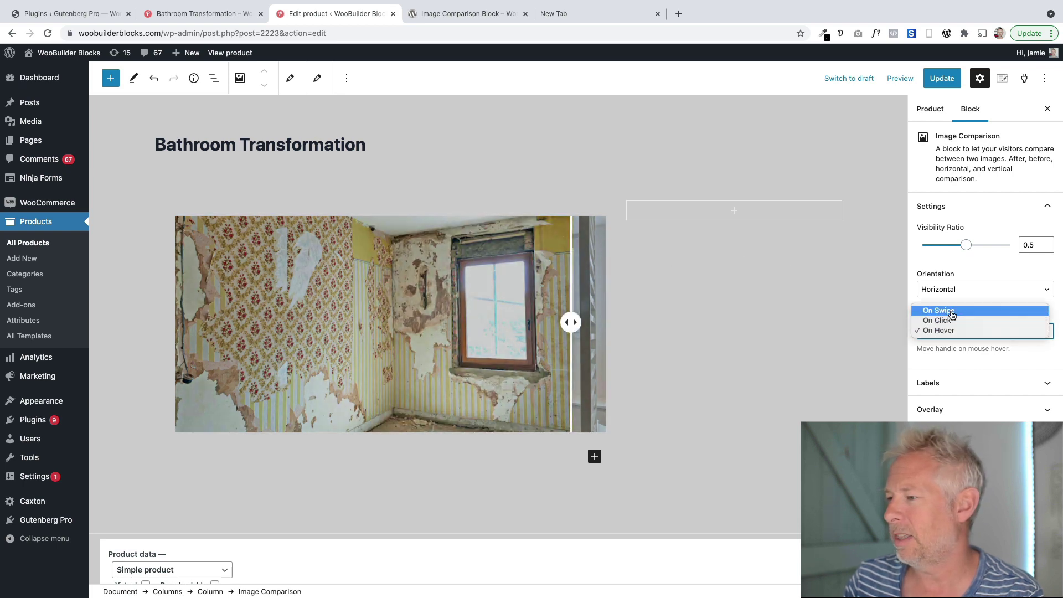
left_click(938, 310)
left_click_drag(576, 327, 420, 324)
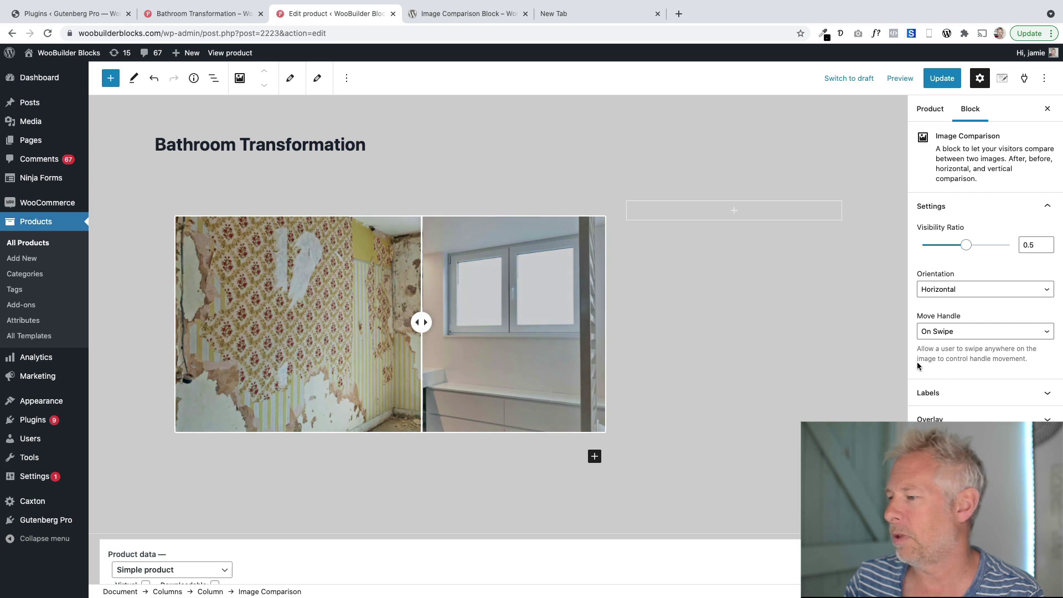
Change the Before label to 'Before bathroom design', test the slider and update the product
left_click(950, 391)
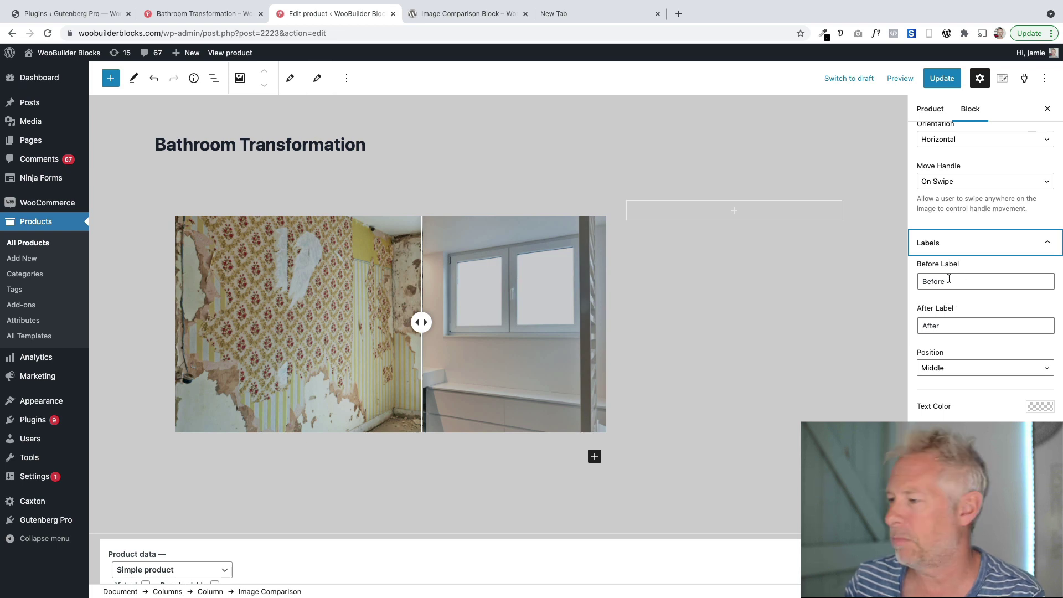
double_click(924, 281)
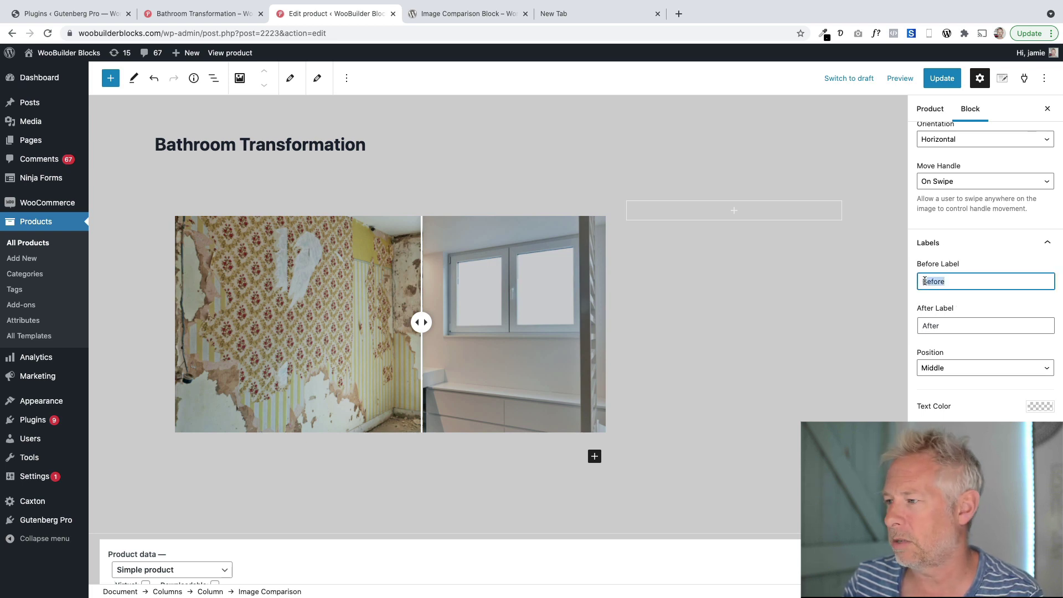
double_click(967, 328)
left_click(961, 282)
type("ba")
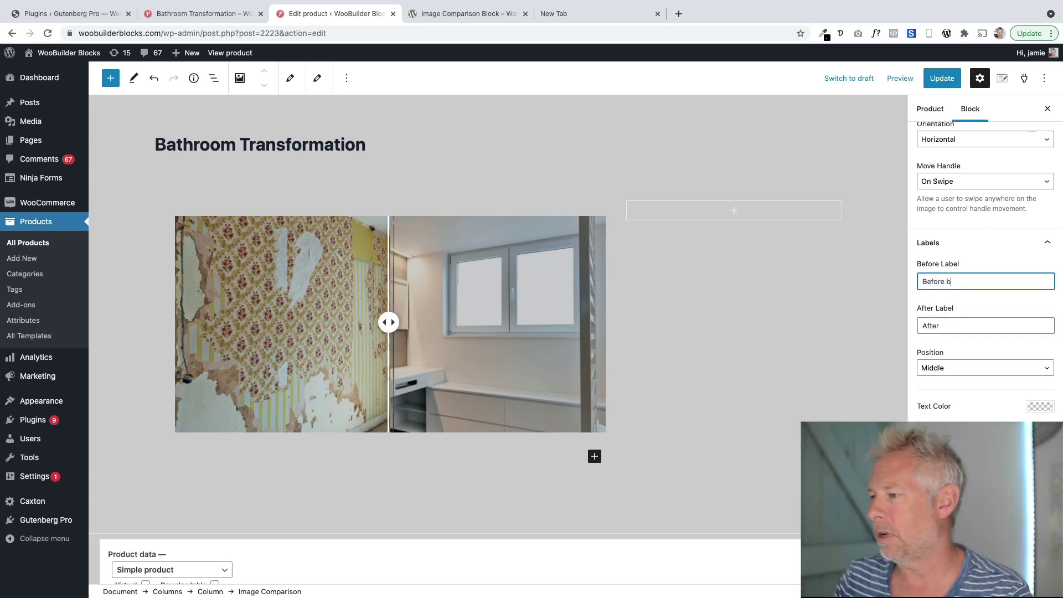
key("BackSpace")
key("BackSpace")
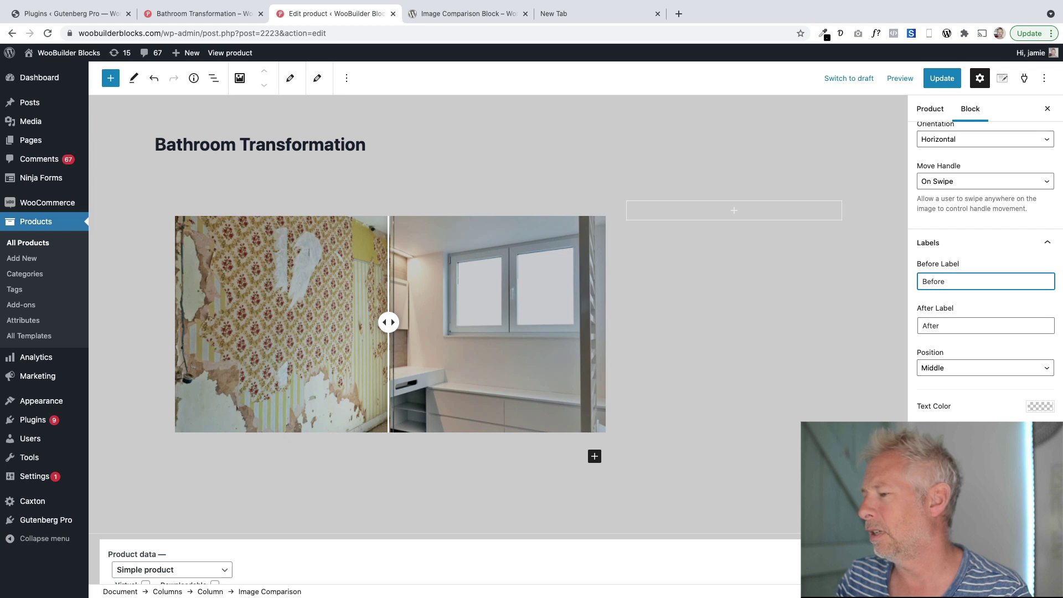
type("k")
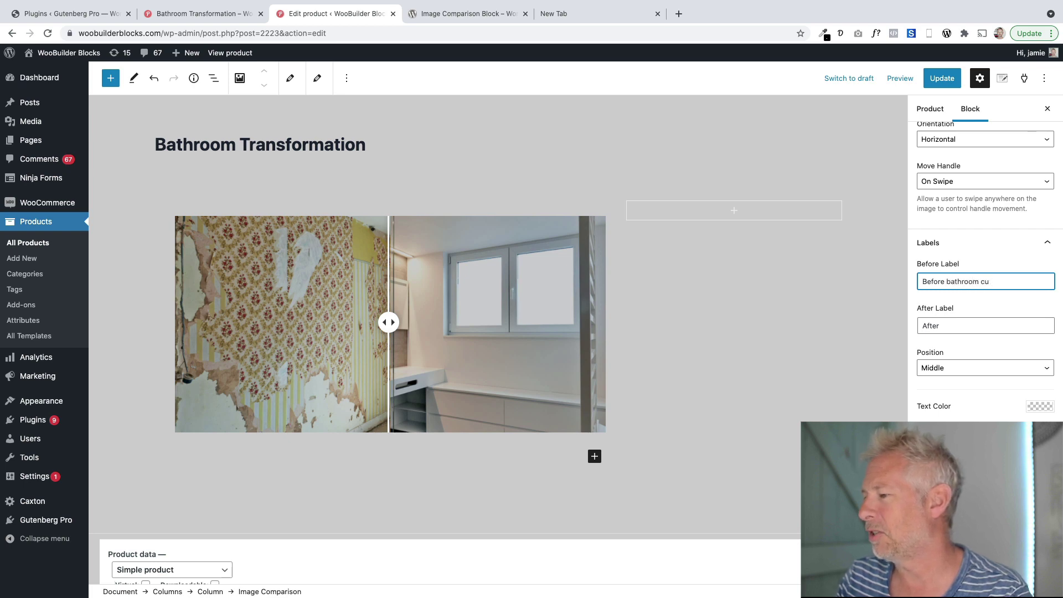
key("BackSpace")
key("BackSpace")
type("design")
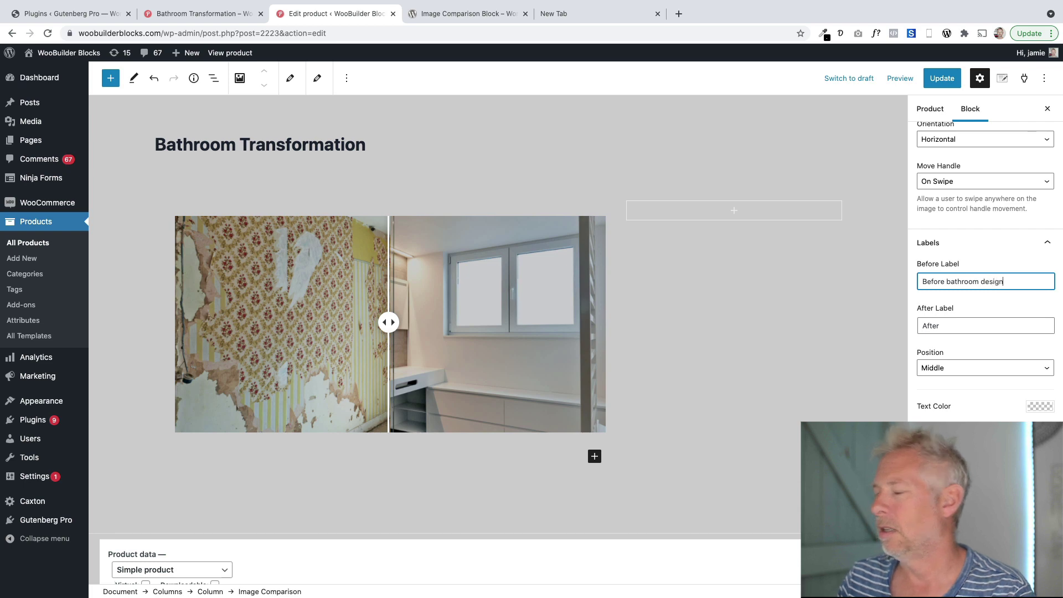
left_click_drag(388, 322, 423, 324)
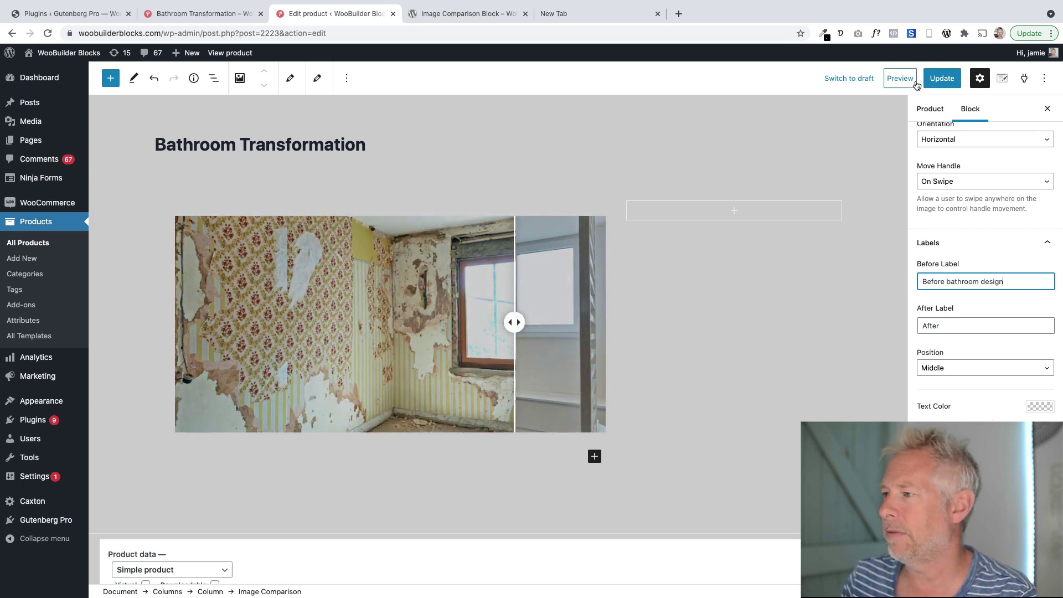
left_click(952, 77)
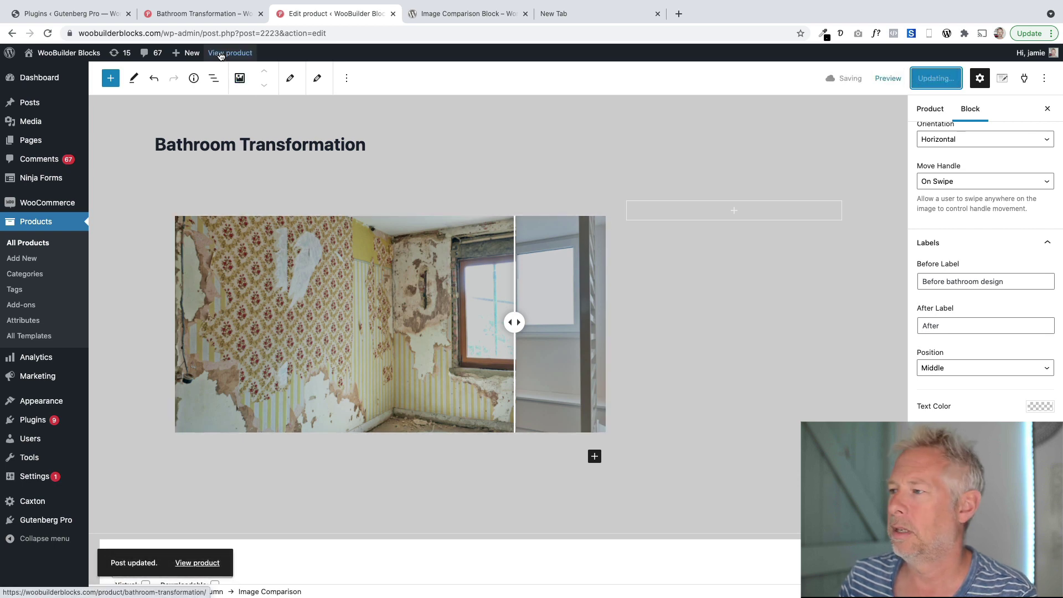
left_click(220, 53)
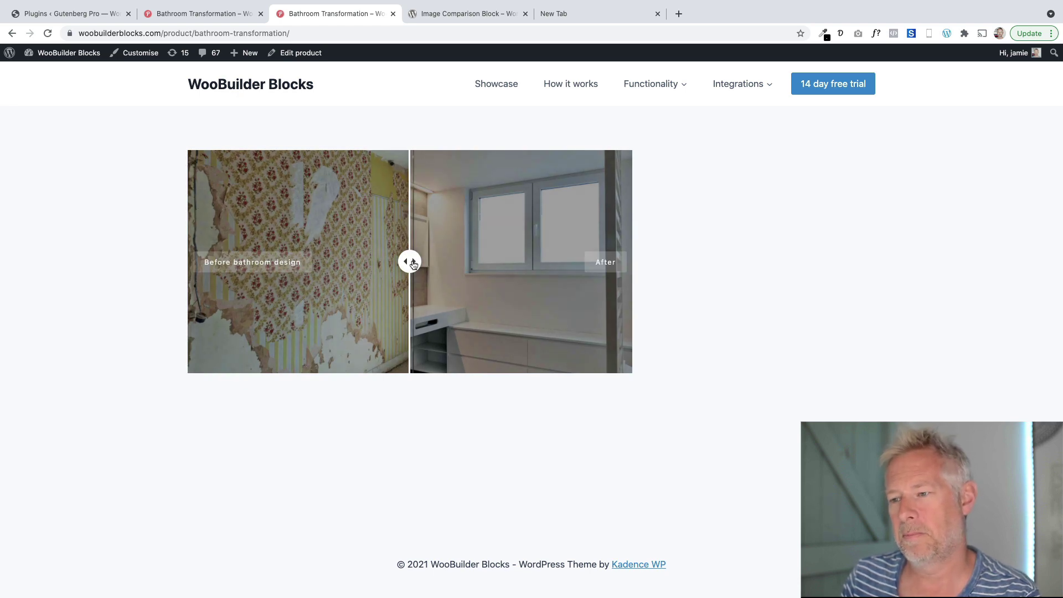
left_click_drag(412, 264, 382, 261)
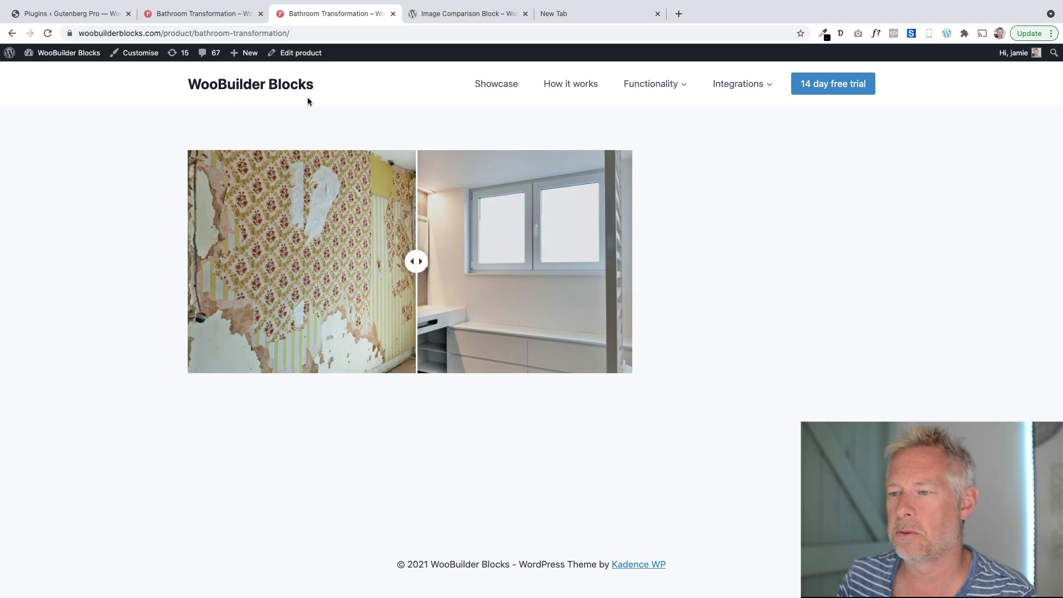
left_click(288, 55)
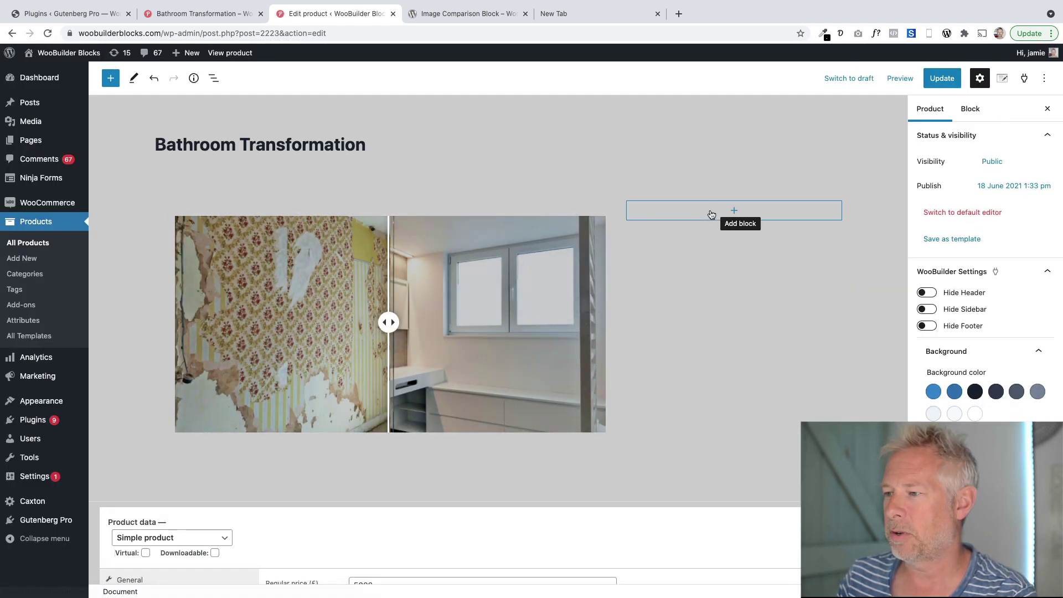
Add WooBuilder Product title, Product Short Description and Product price blocks to the right column
left_click(711, 214)
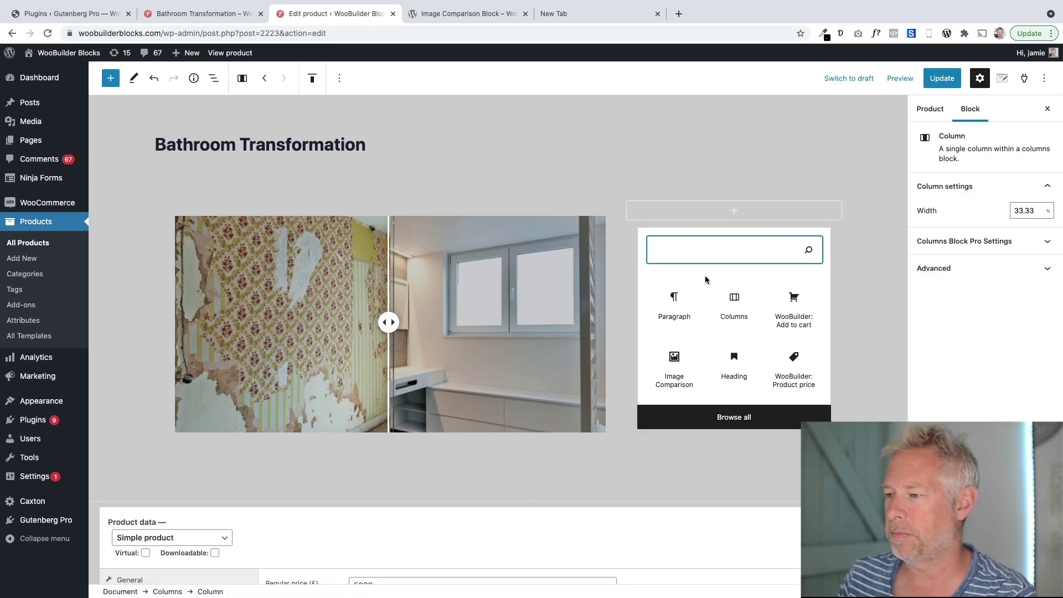
type("woobuilder")
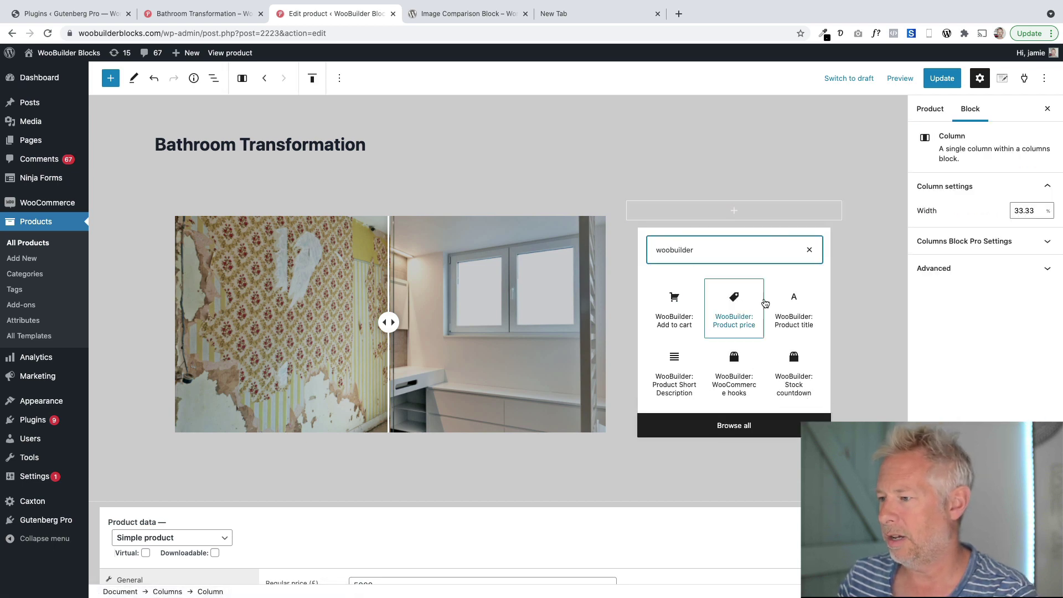
left_click(774, 300)
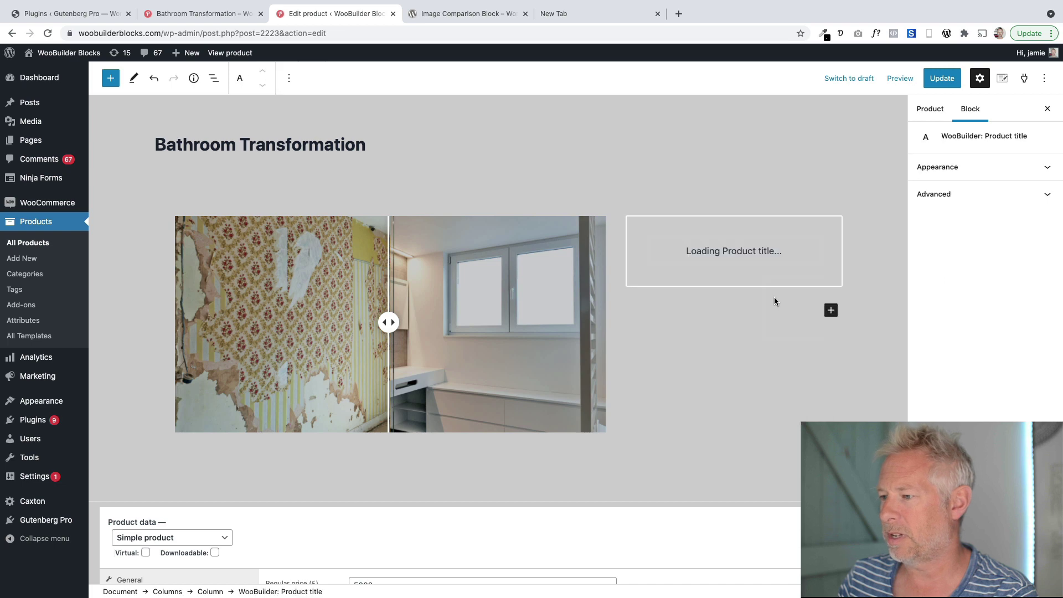
left_click(830, 311)
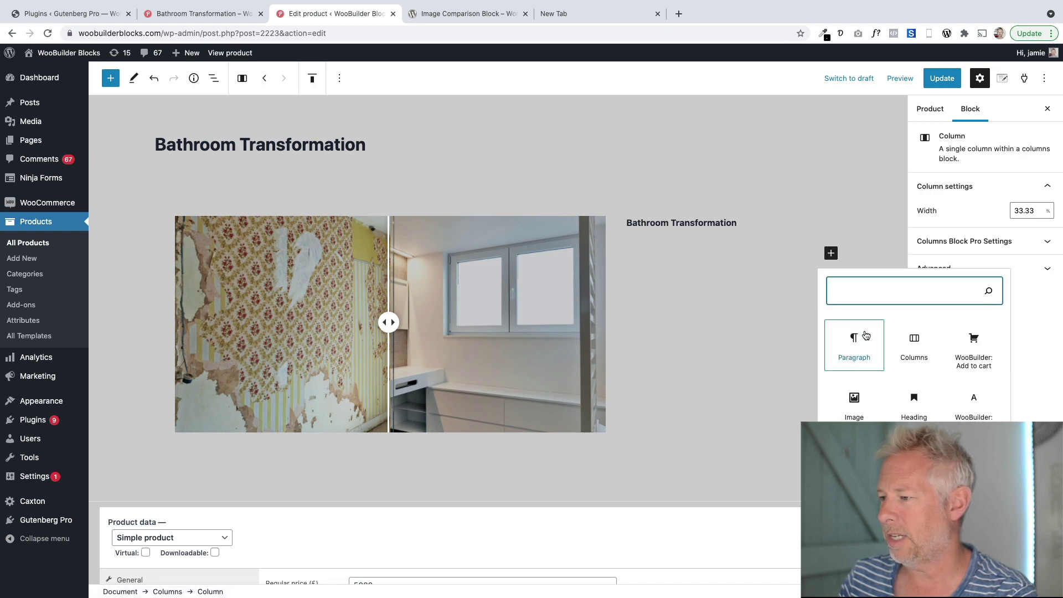
type("shor")
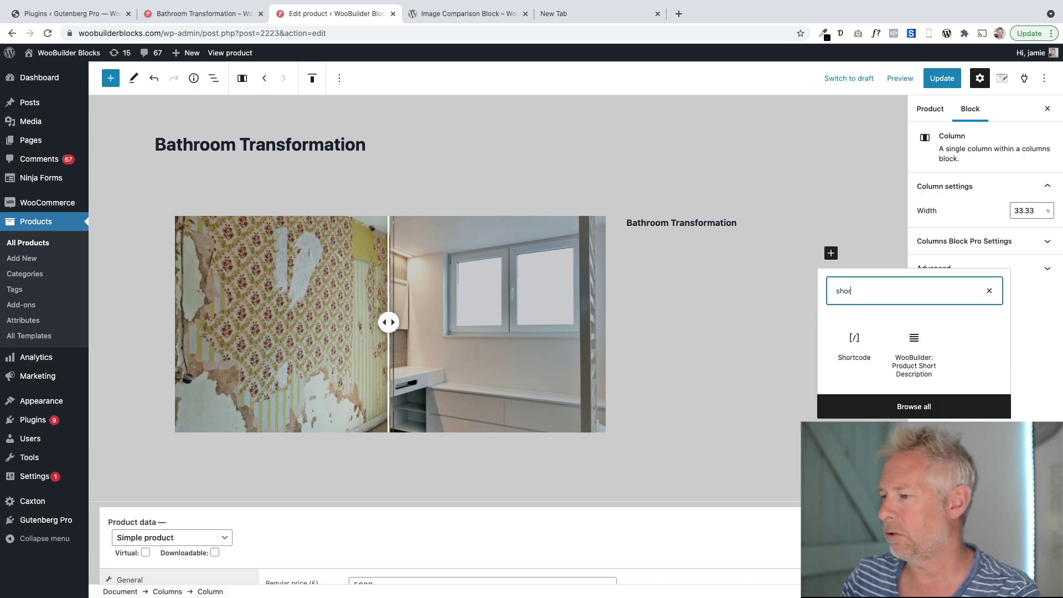
left_click(914, 348)
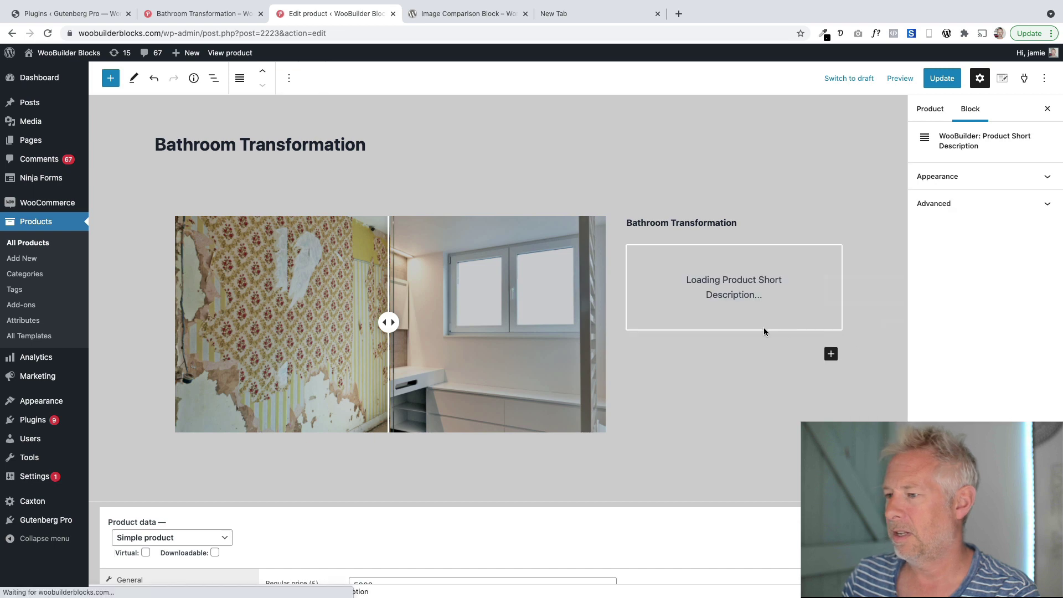
left_click(831, 354)
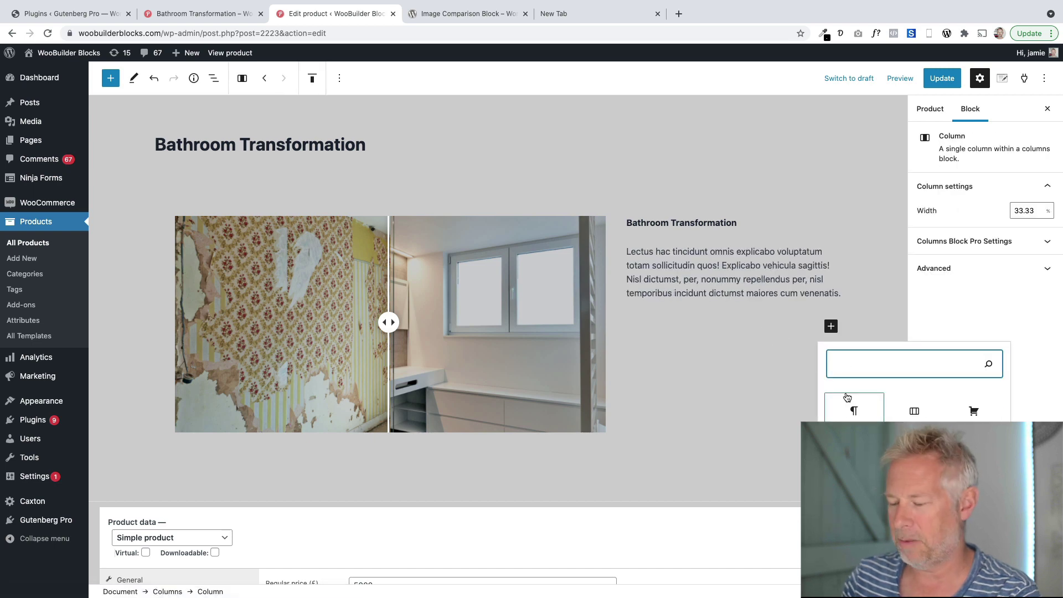
type("price")
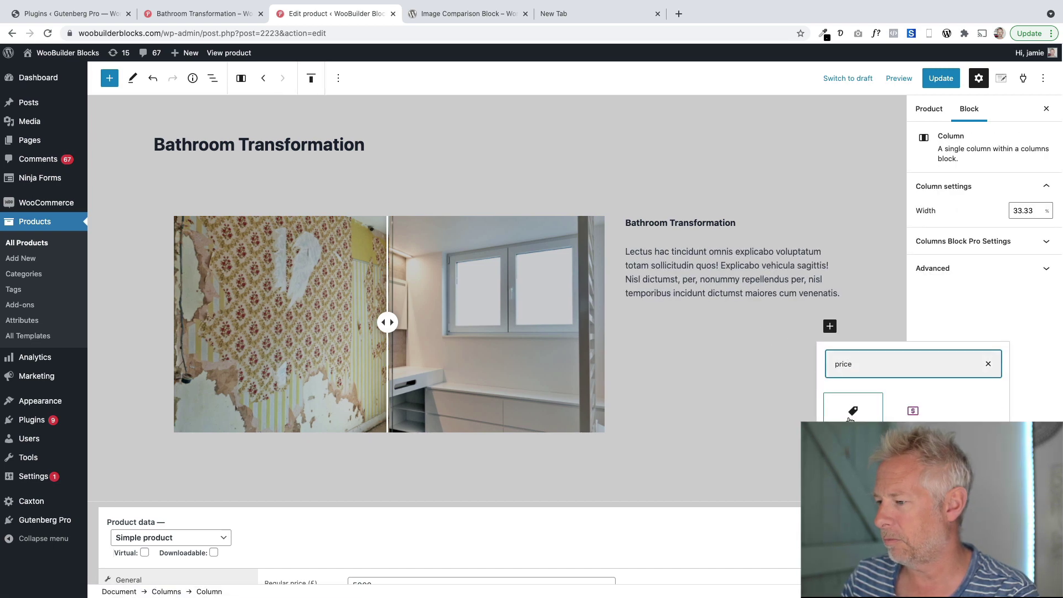
key("Return")
Add a WooBuilder Add to cart block with the outlined button and input layout
left_click(831, 412)
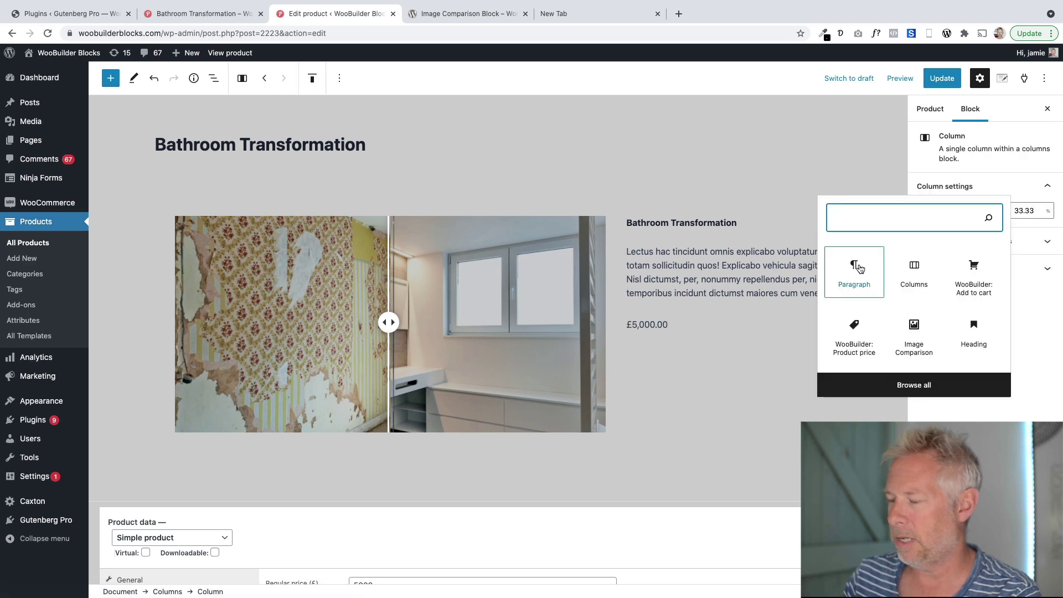
type("woobuk")
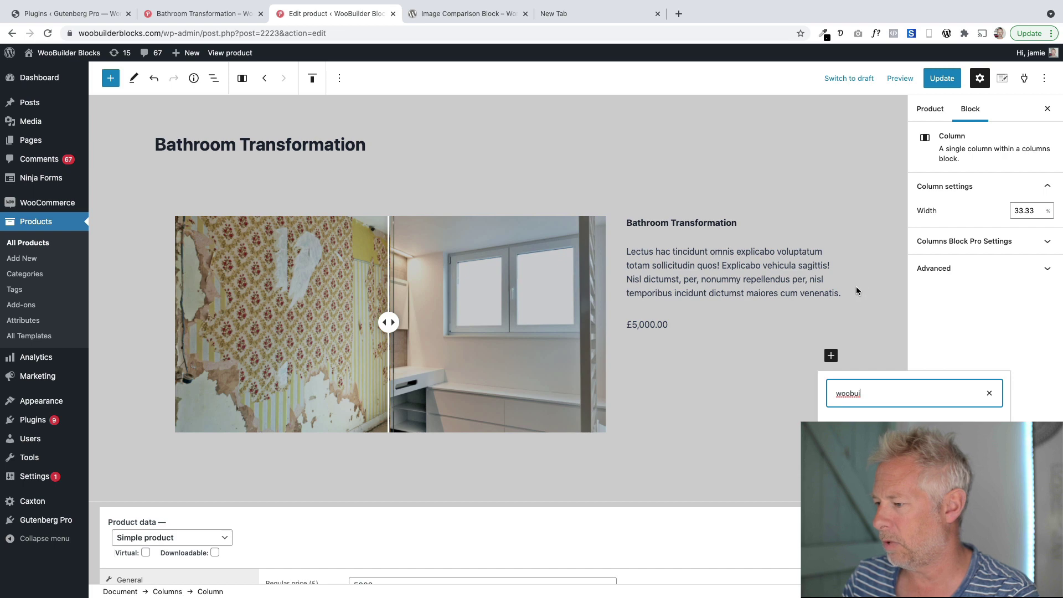
key("Return")
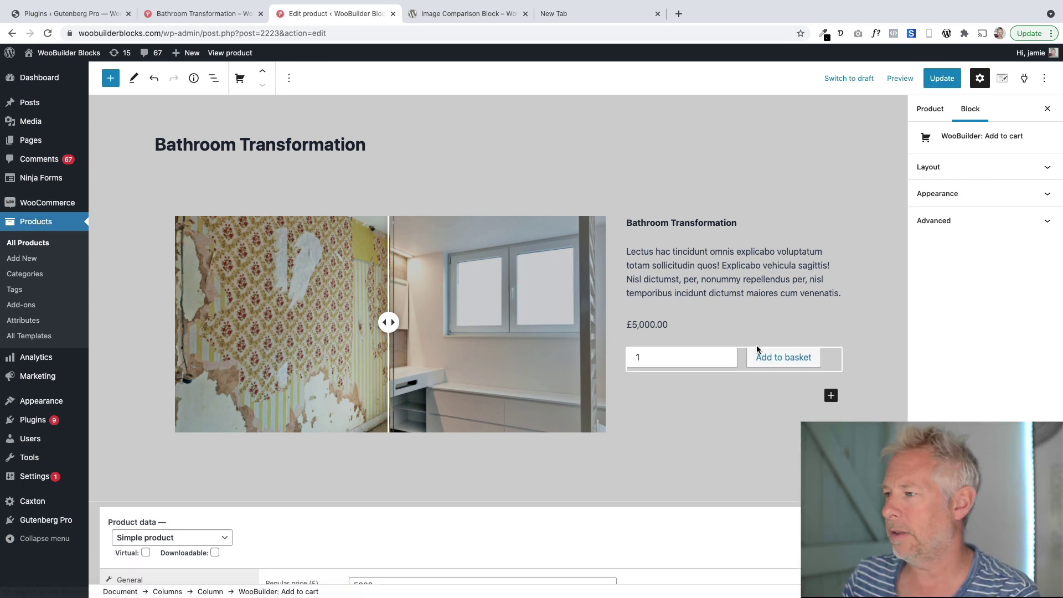
left_click(922, 166)
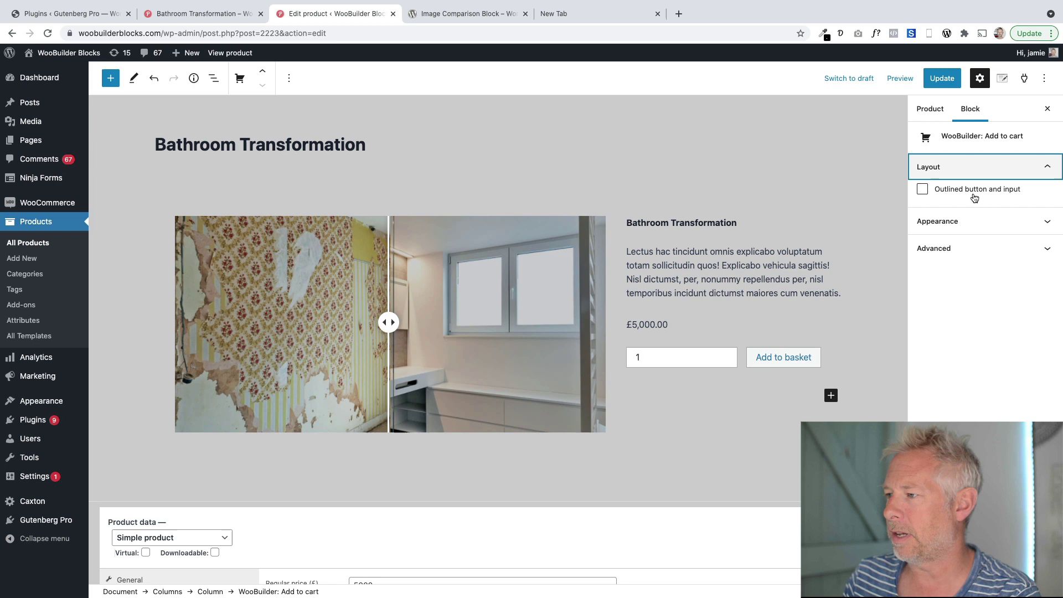
left_click(923, 191)
left_click(923, 191)
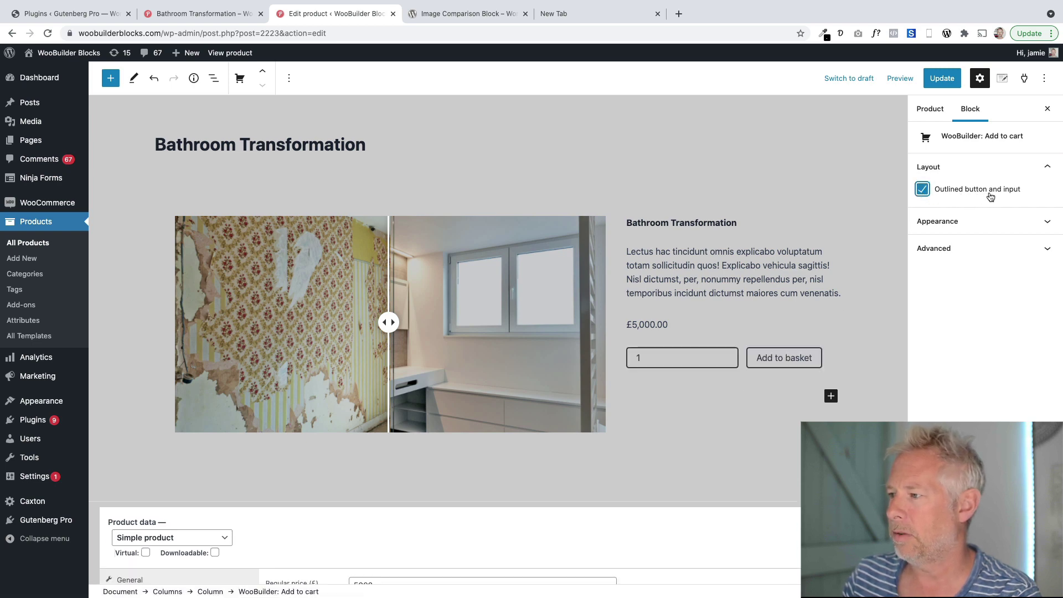
left_click(929, 109)
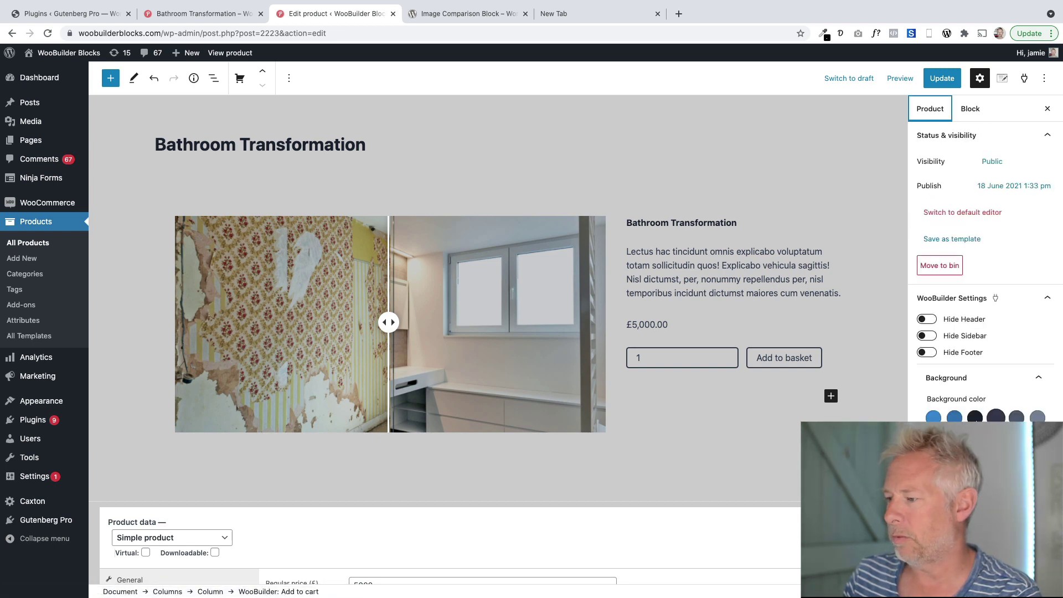
Give the page a dark navy background and make the short description text white
left_click(995, 417)
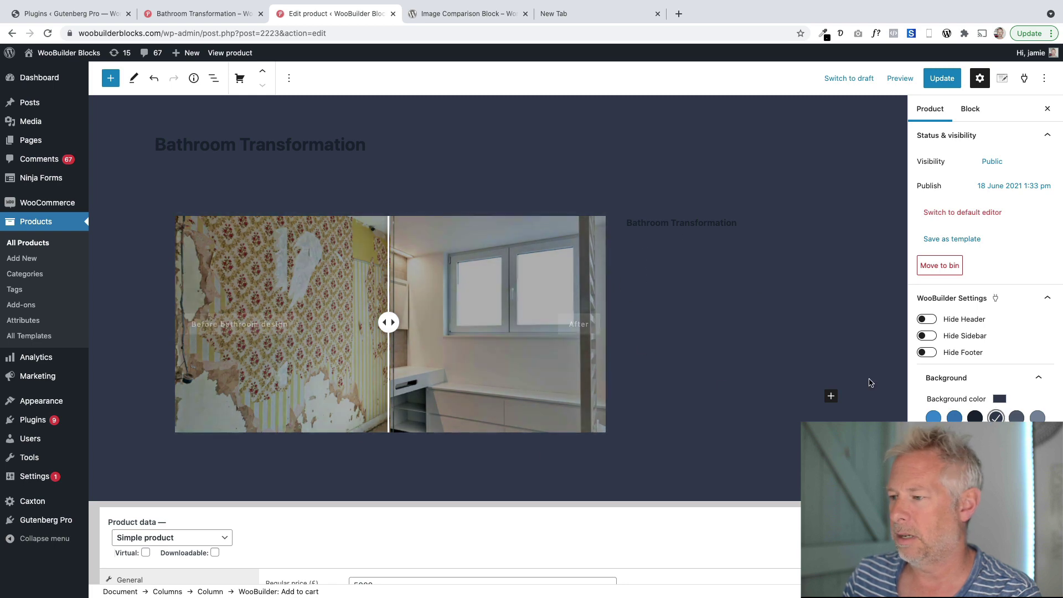
left_click(978, 417)
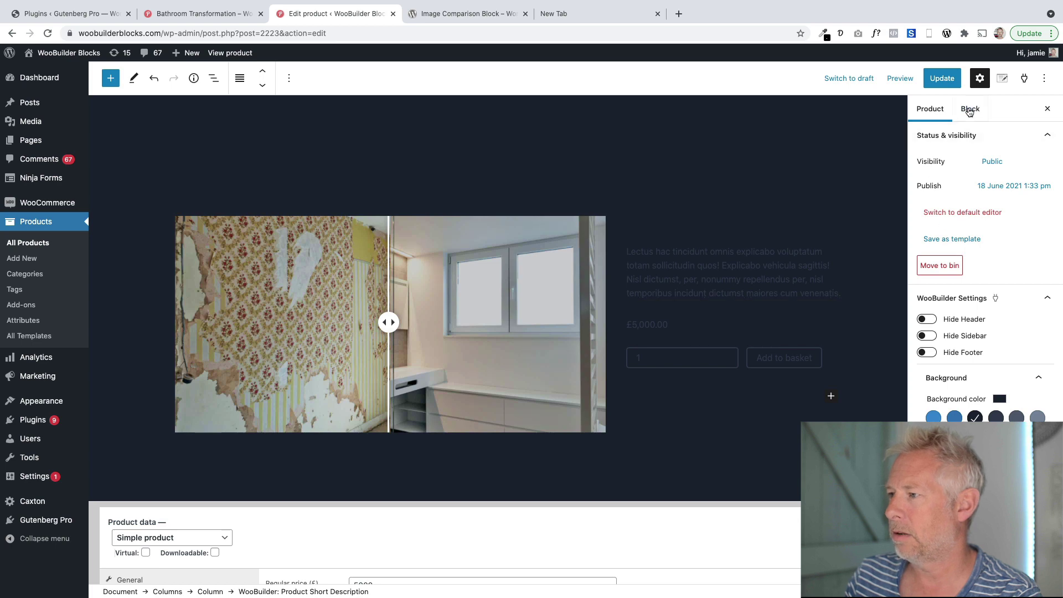
left_click(970, 108)
left_click(941, 176)
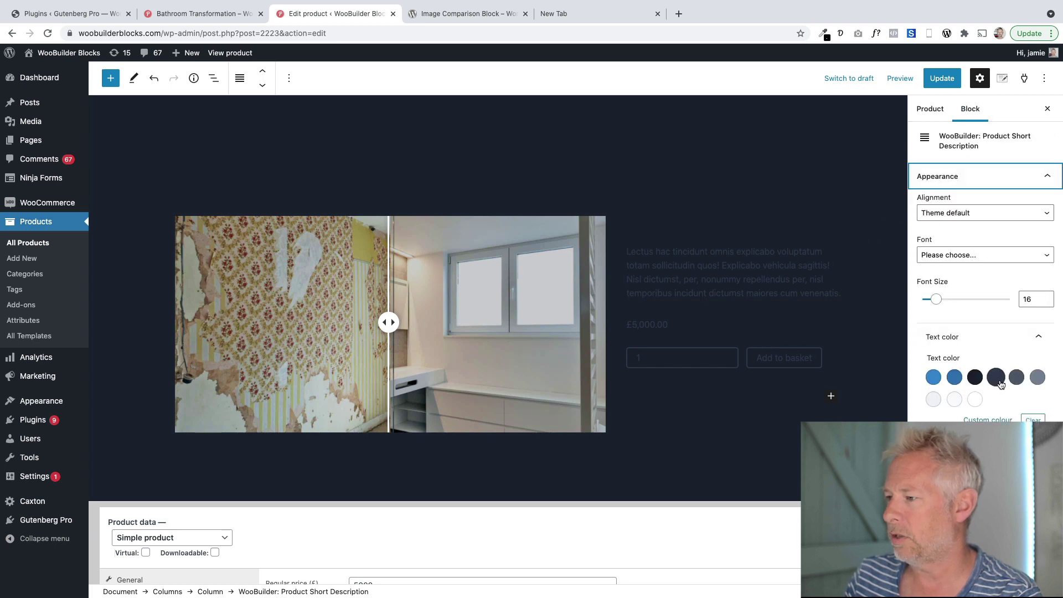
left_click(975, 399)
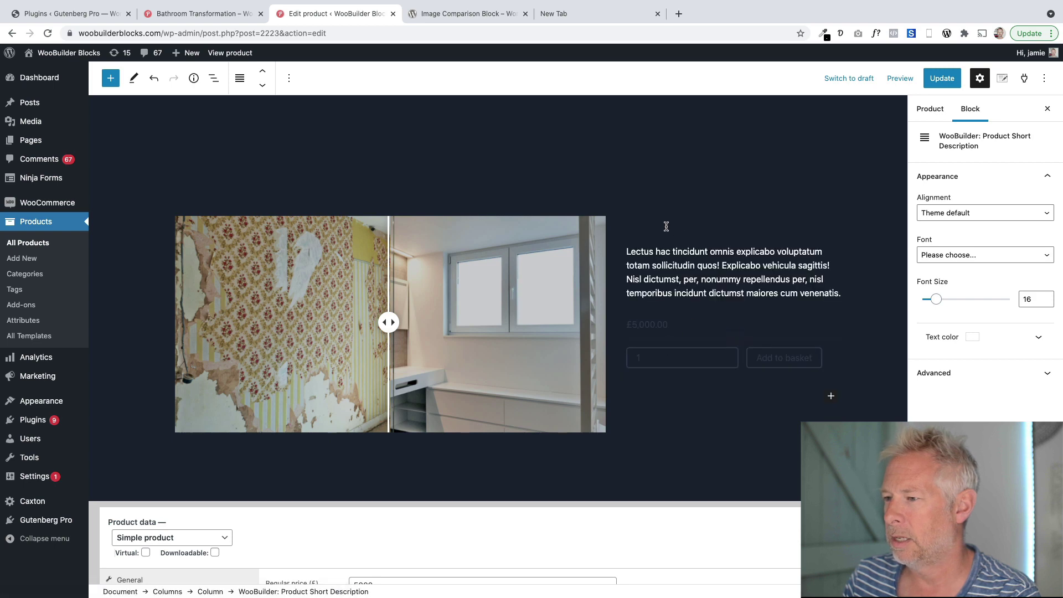
Change the product title and price text to a light colour
left_click(666, 224)
left_click(953, 168)
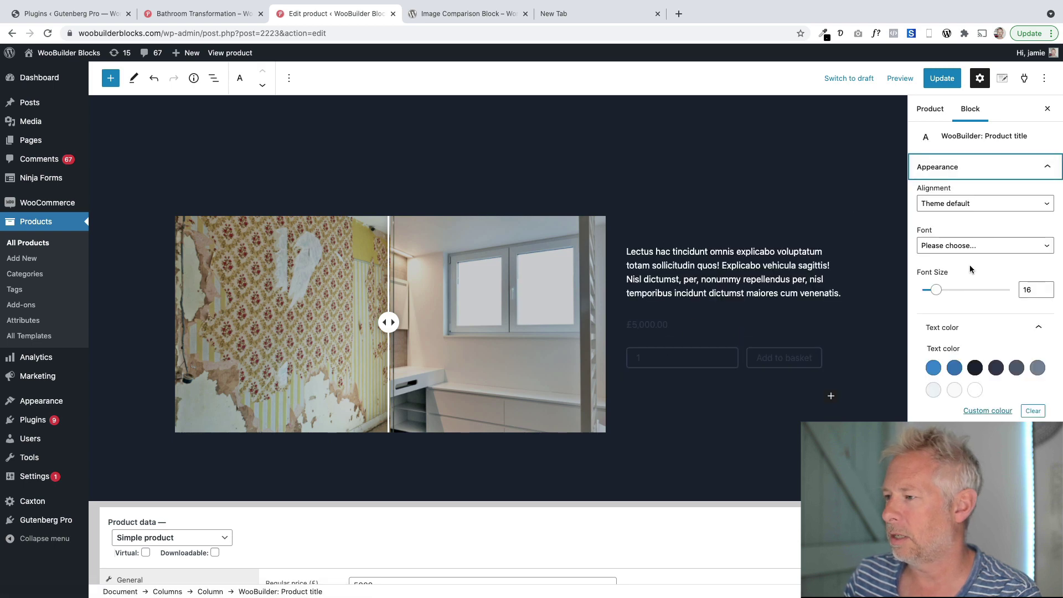
left_click(975, 368)
left_click(657, 382)
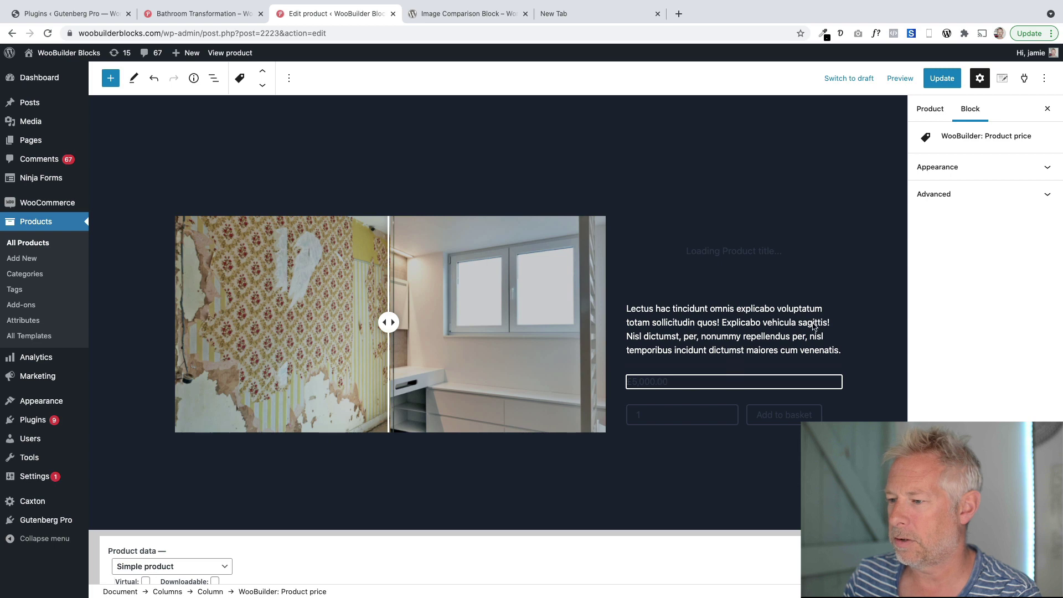
left_click(954, 167)
left_click(973, 327)
left_click(975, 367)
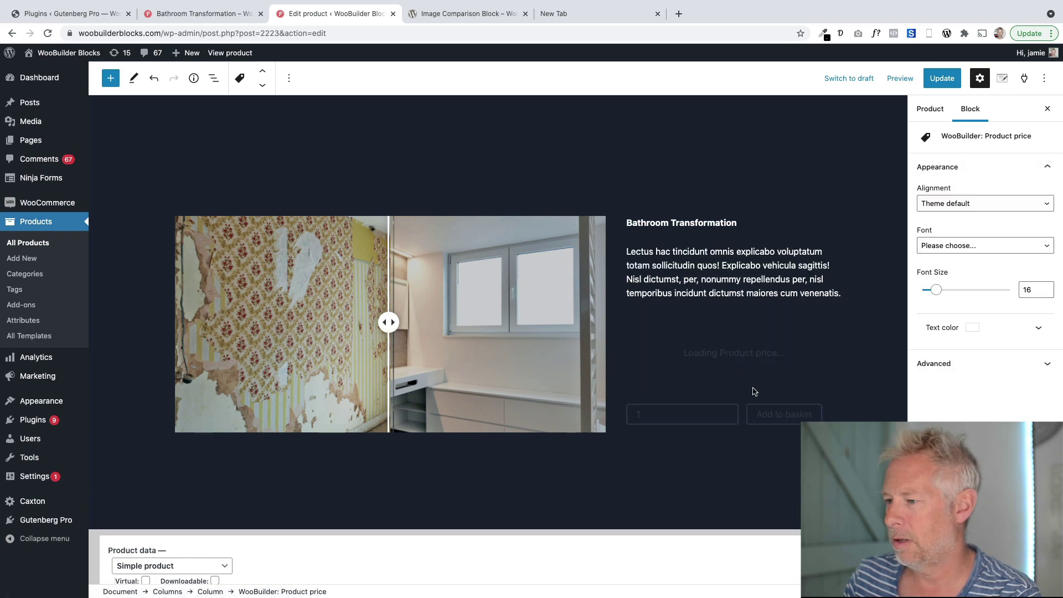
Show the Add to cart block's Appearance settings in the sidebar
left_click(723, 413)
left_click(963, 166)
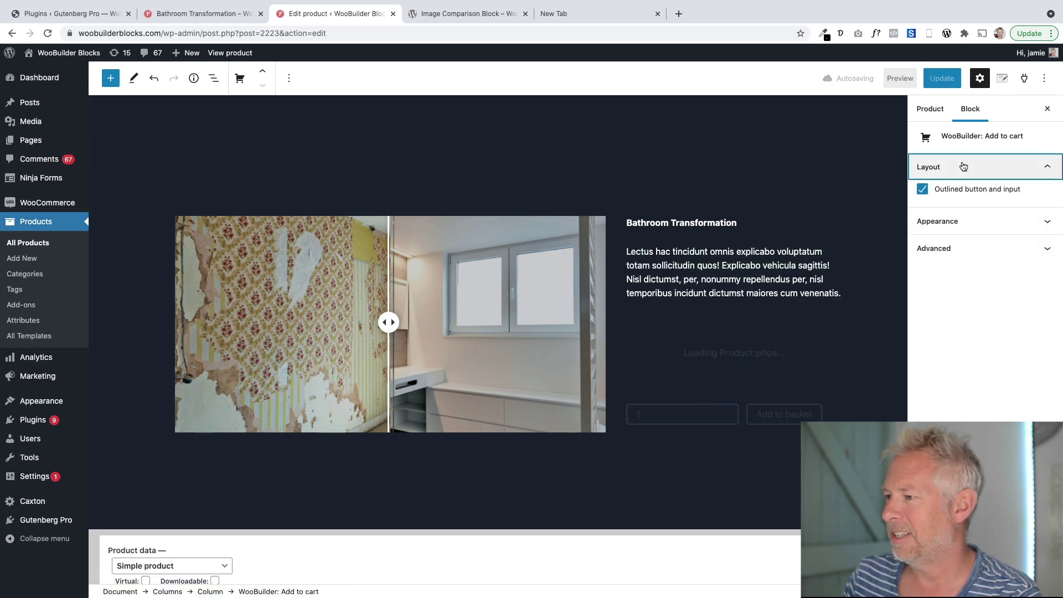
left_click(942, 221)
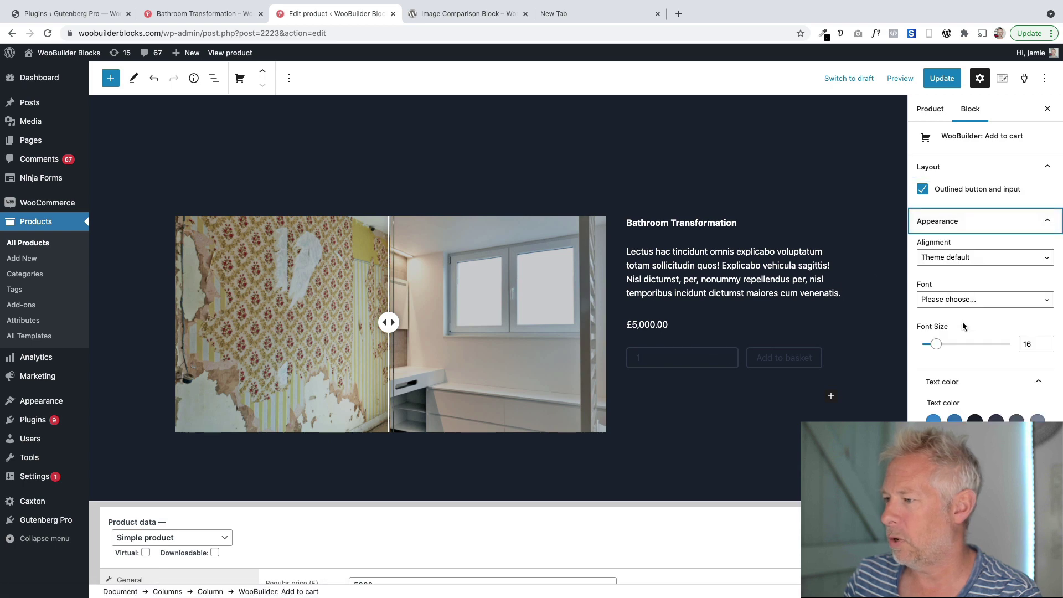
Make the placeholder paragraph above the columns white and have it read 'Bathroom transformation'
left_click(289, 147)
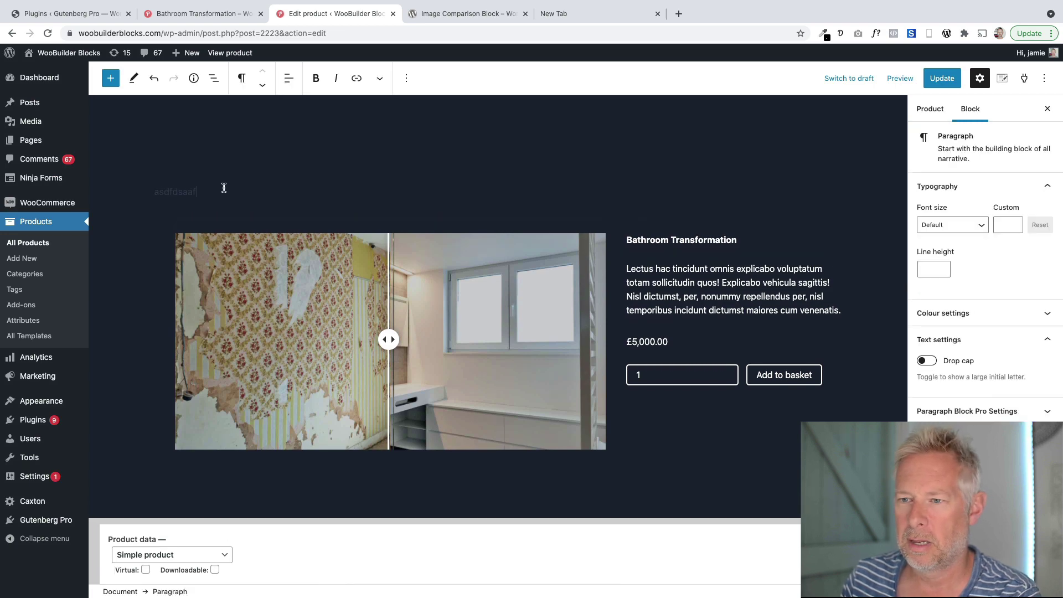
left_click_drag(223, 185, 142, 192)
left_click(975, 317)
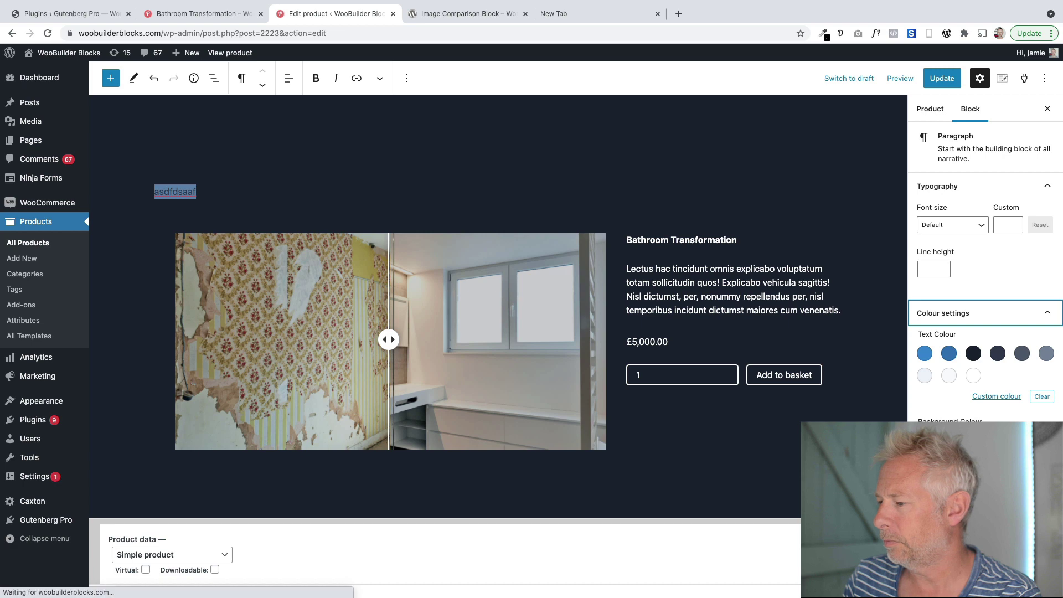
left_click(972, 375)
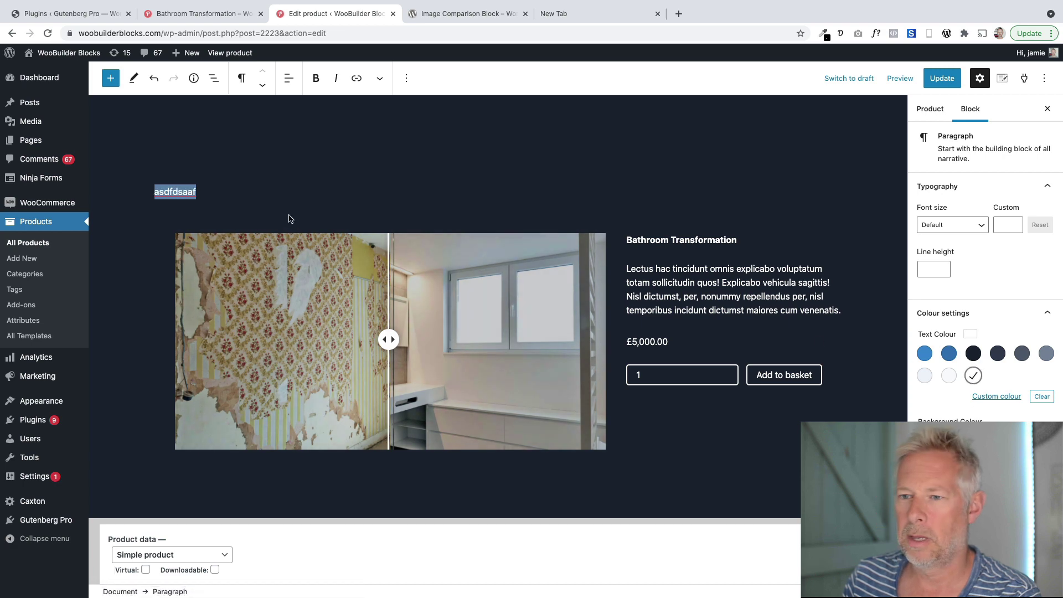
left_click(216, 195)
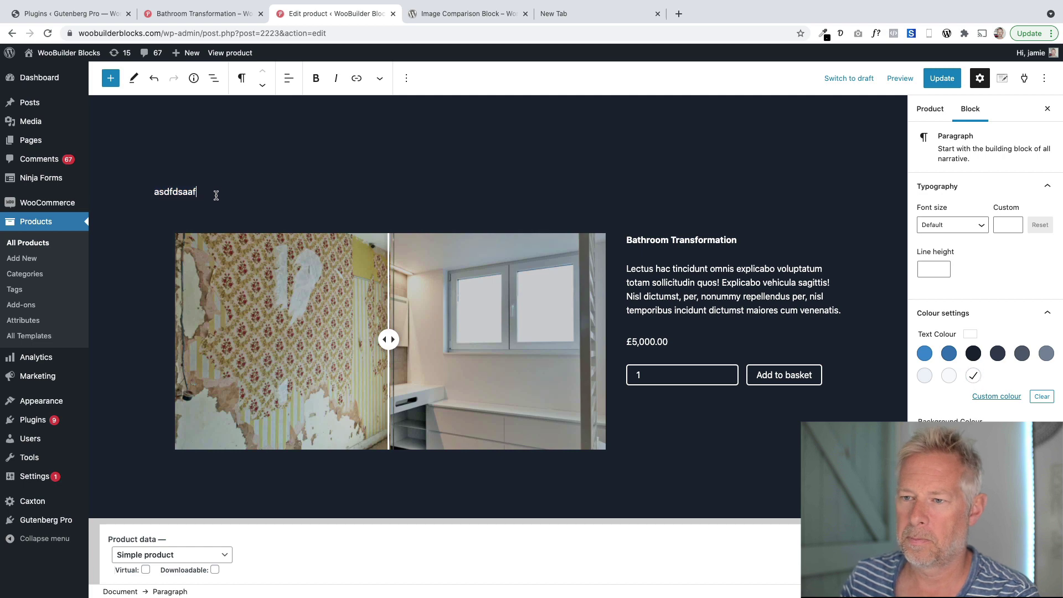
type("Bathr")
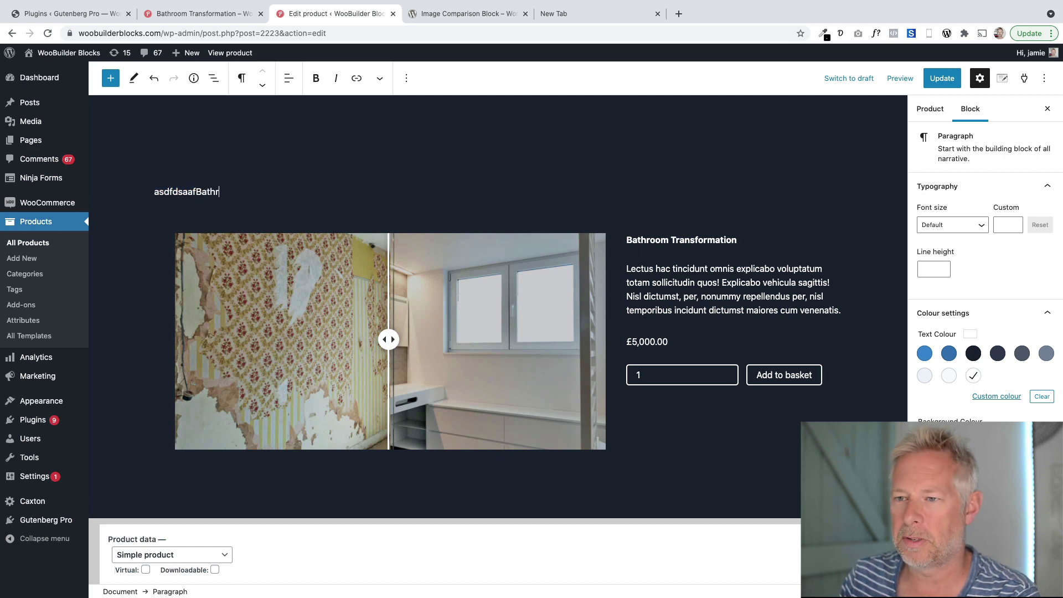
type("oom ")
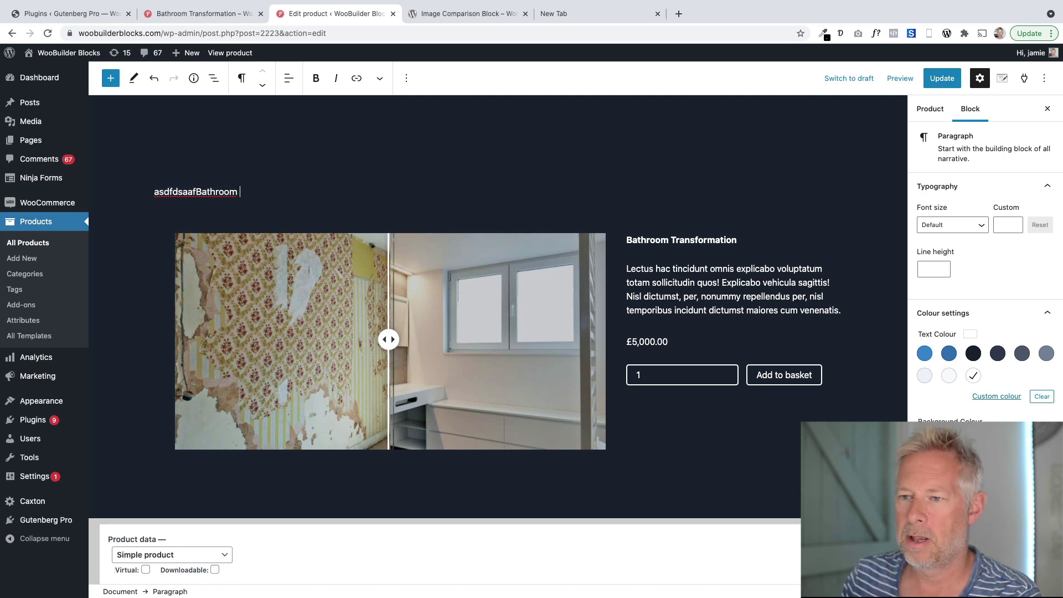
type("transofrmat")
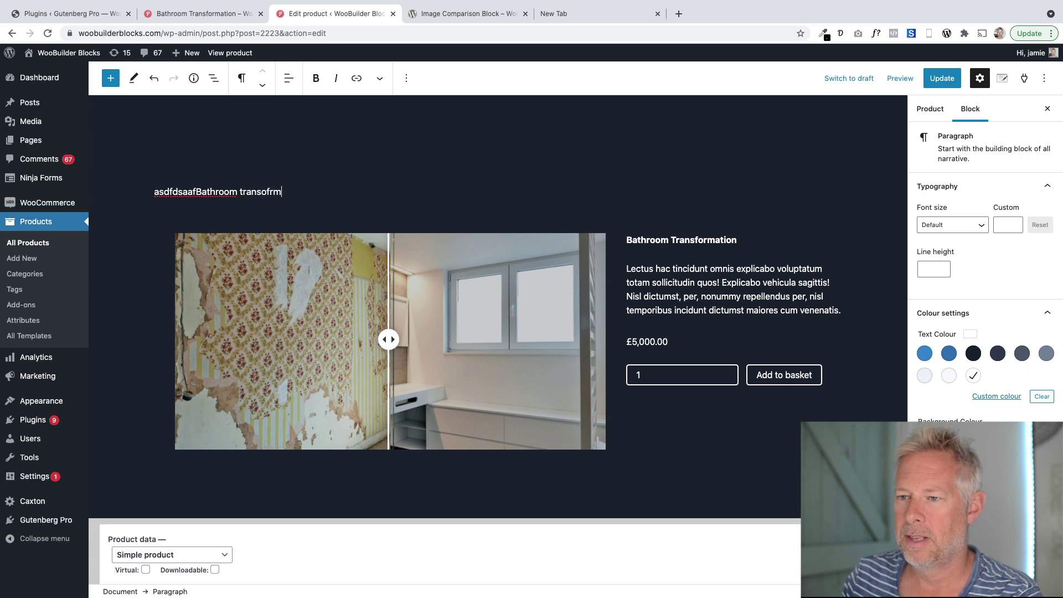
key("BackSpace")
key("BackSpace")
key("BackSpace")
type("rmation")
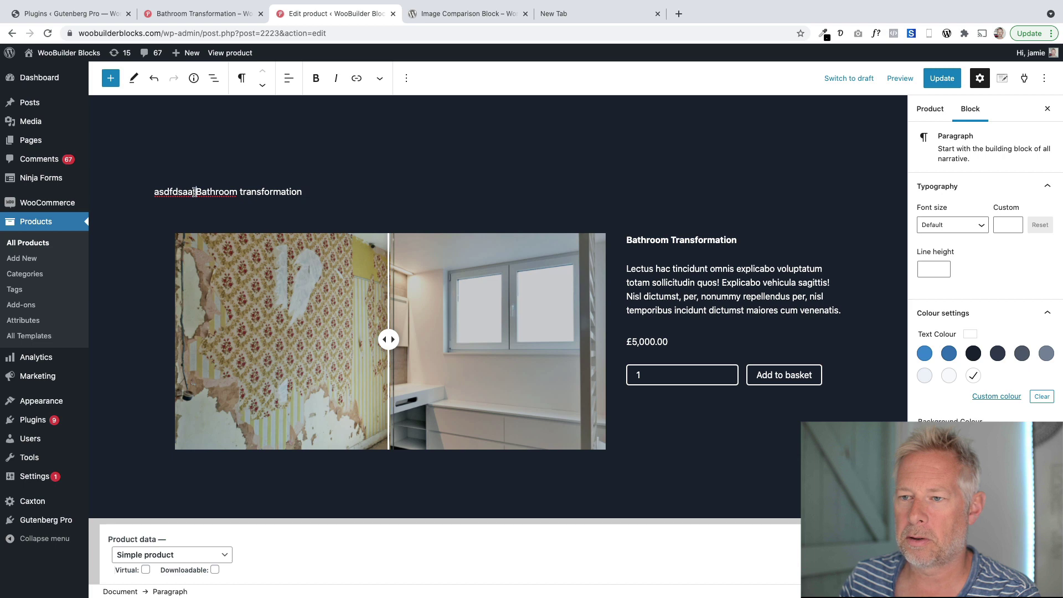
left_click_drag(196, 192, 154, 192)
key("BackSpace")
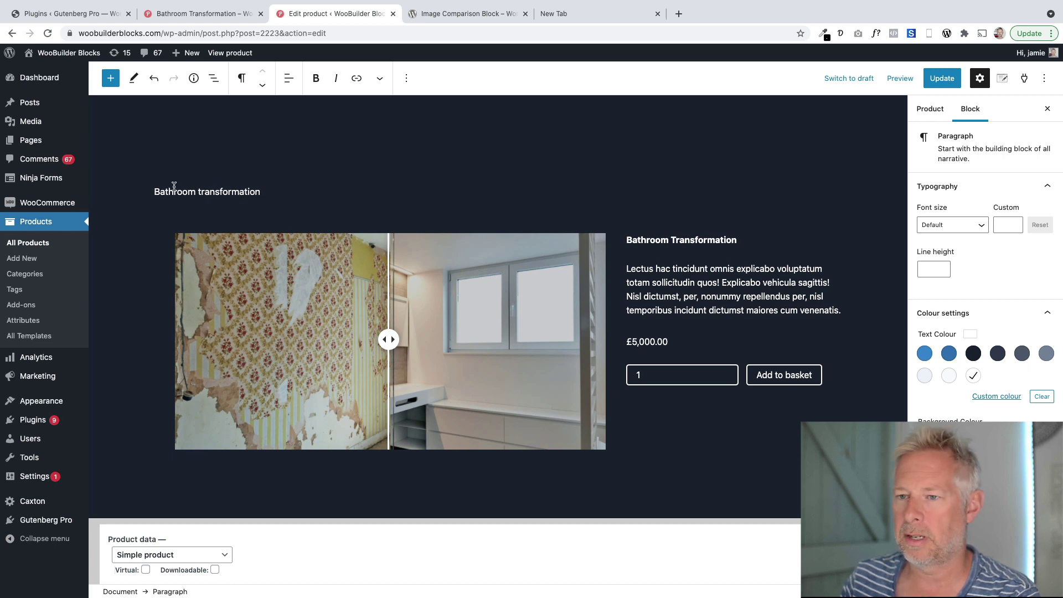
Set the 'Bathroom transformation' paragraph to custom font size 70 and centre its text
left_click(998, 226)
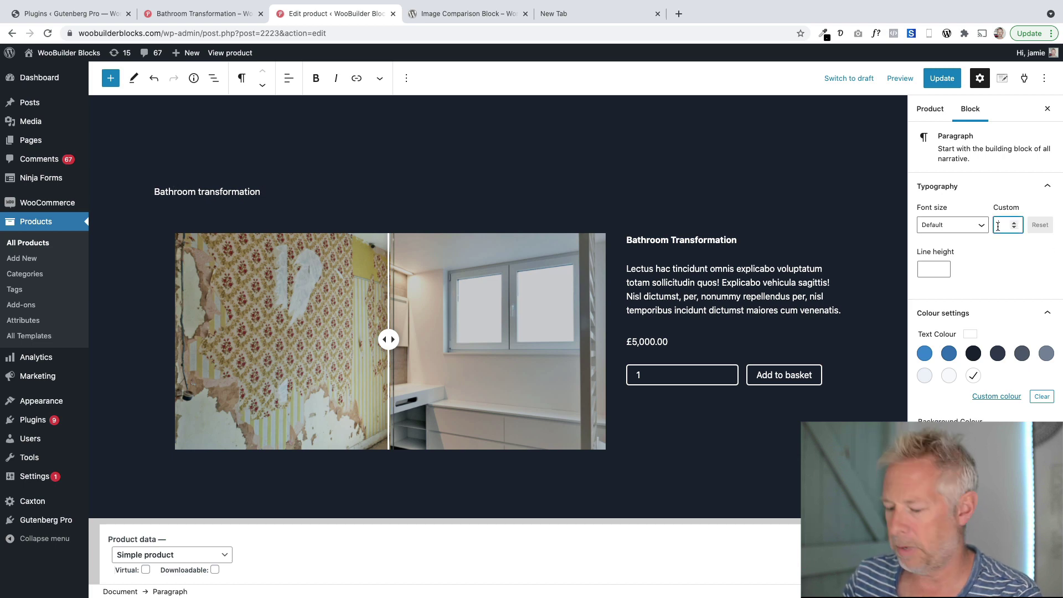
type("70")
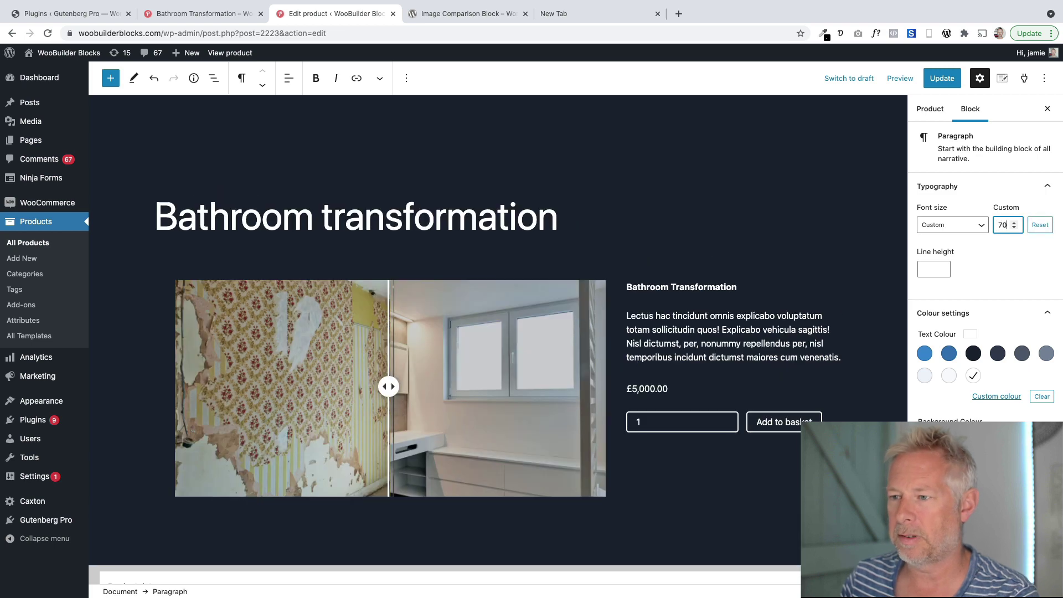
left_click(288, 78)
left_click(324, 145)
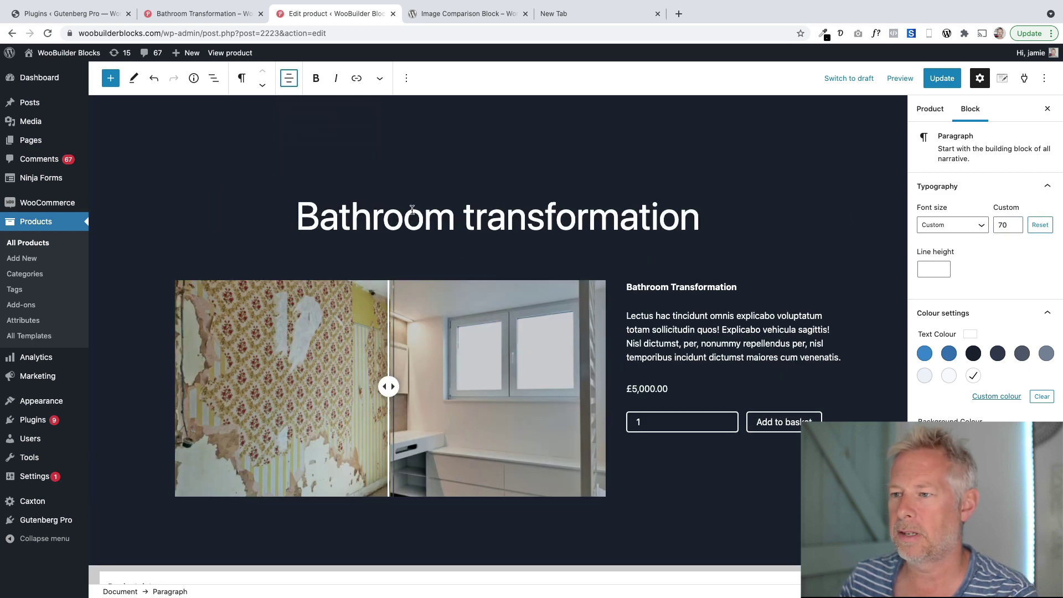
Give the word 'Bathroom' its own blue text colour
key("shift+alt+Right")
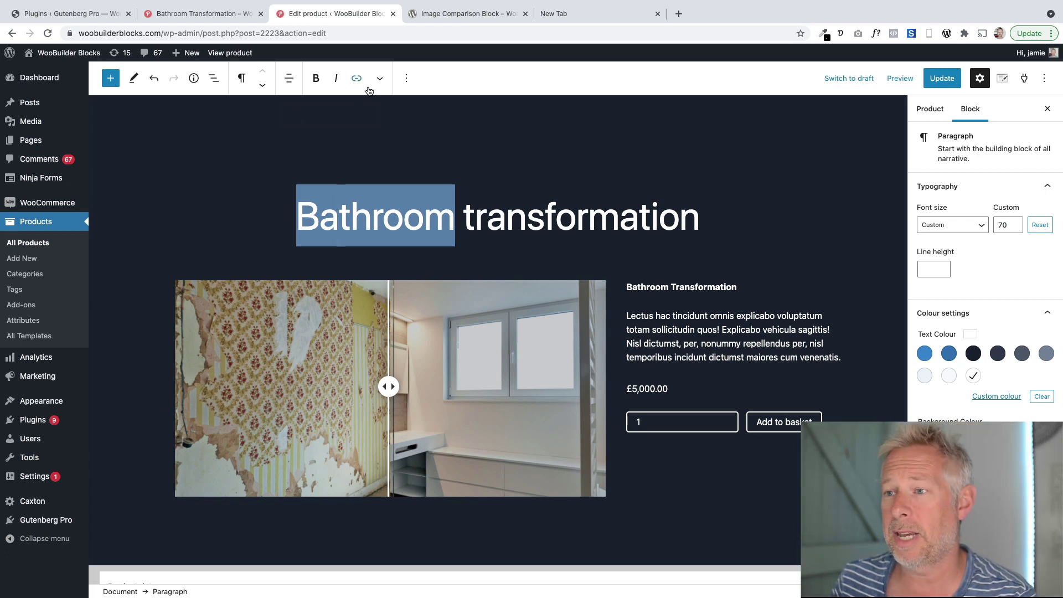
left_click(377, 82)
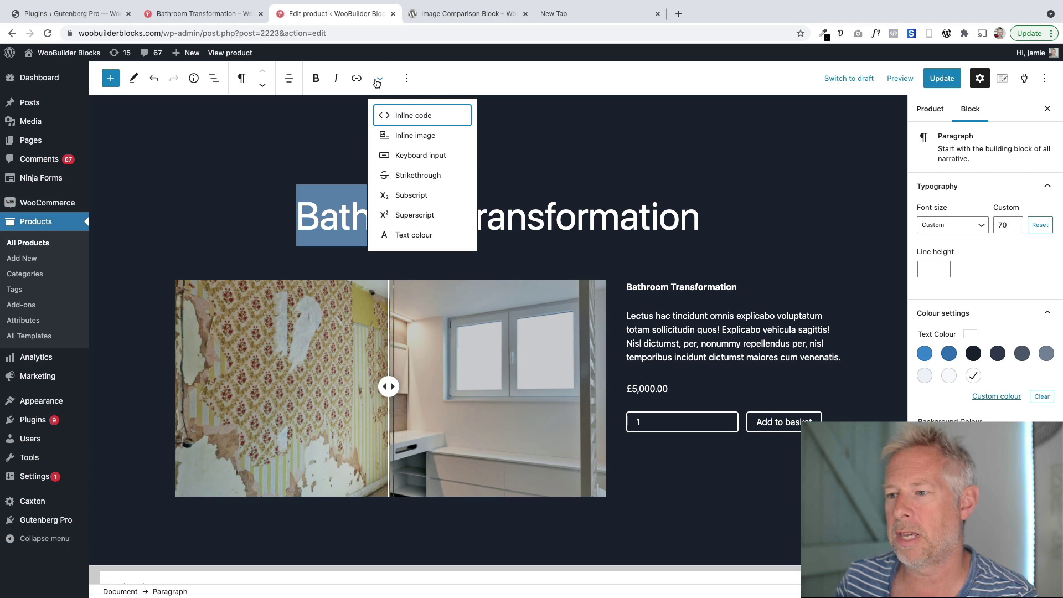
left_click(424, 237)
left_click(351, 264)
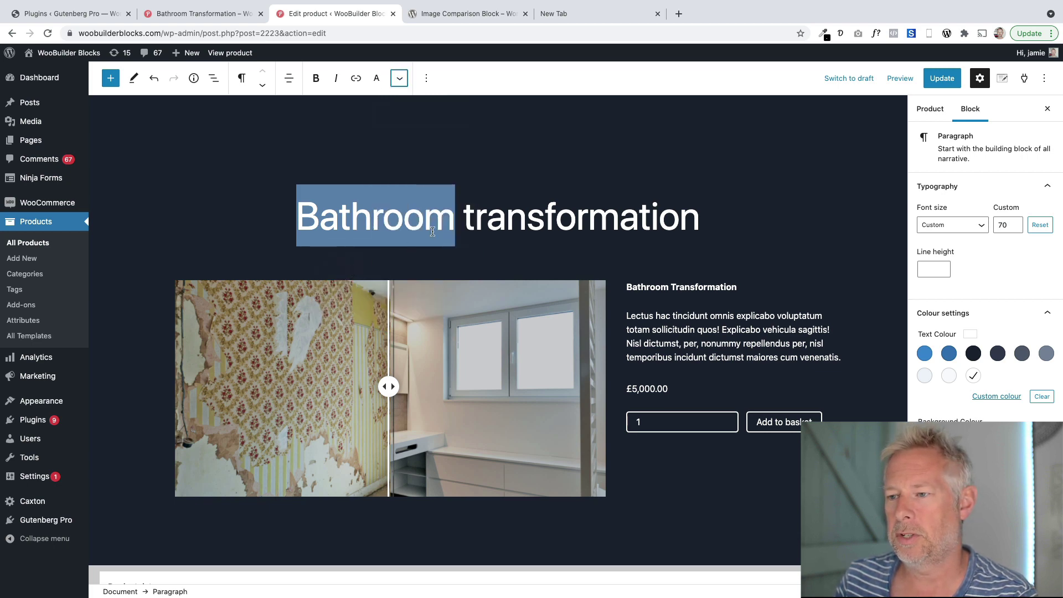
left_click_drag(454, 218, 305, 217)
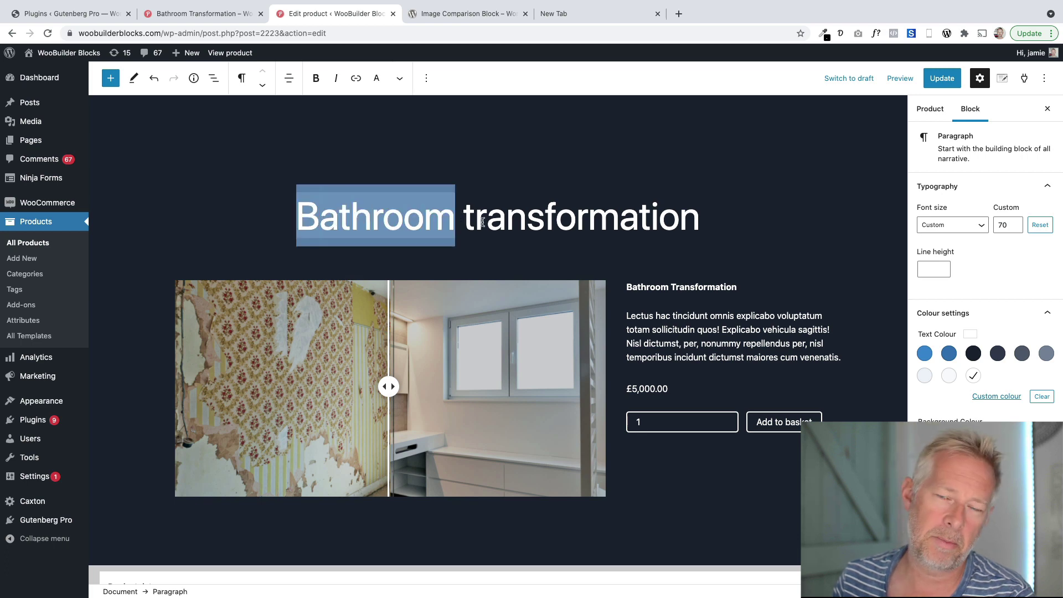
Update the product, stay in the editor until saving finishes, then go to the live product page
left_click(527, 216)
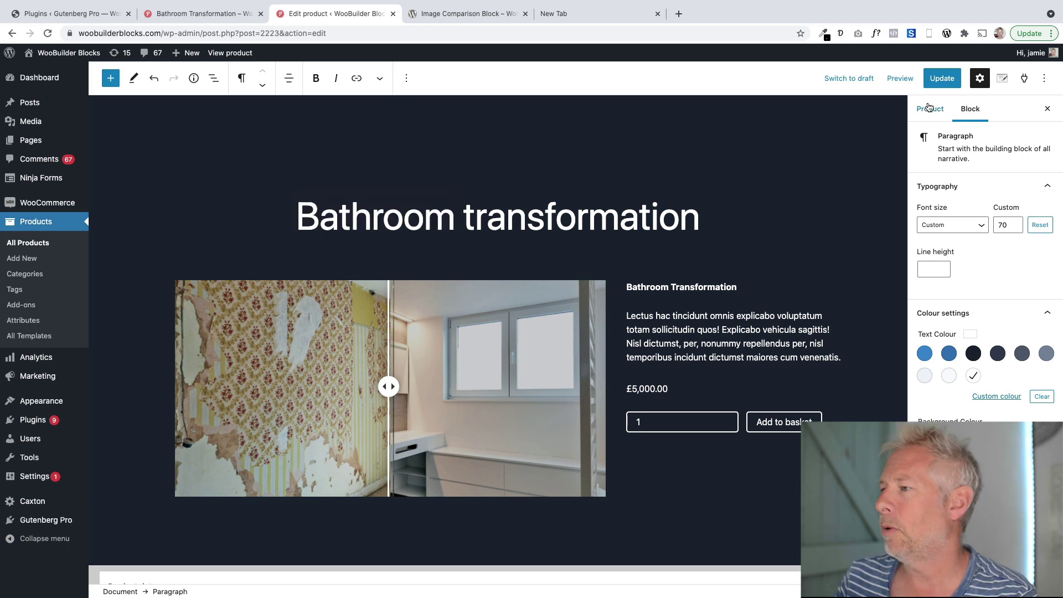
left_click(940, 80)
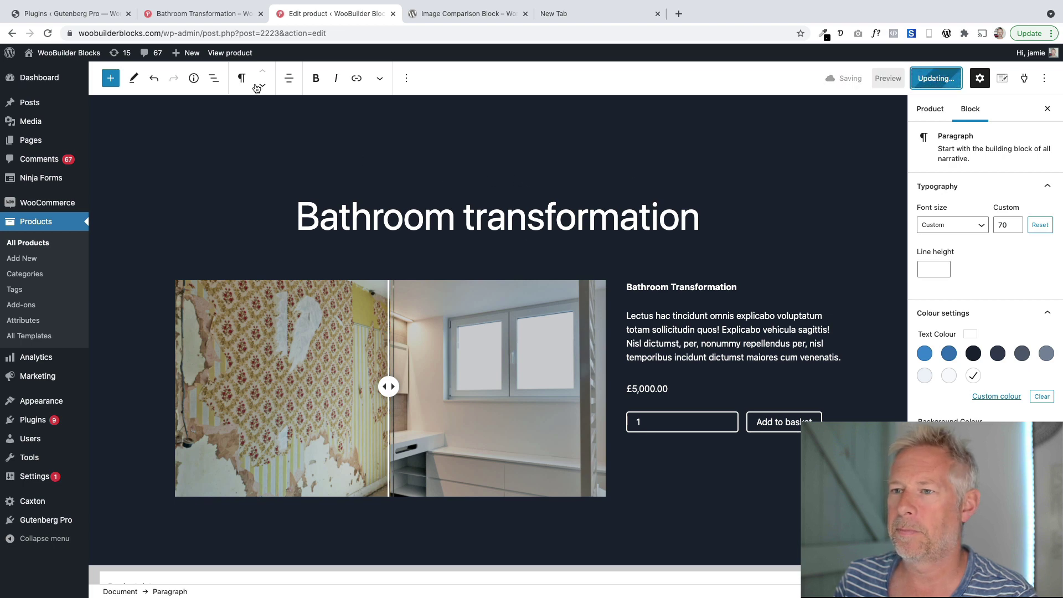
left_click(229, 54)
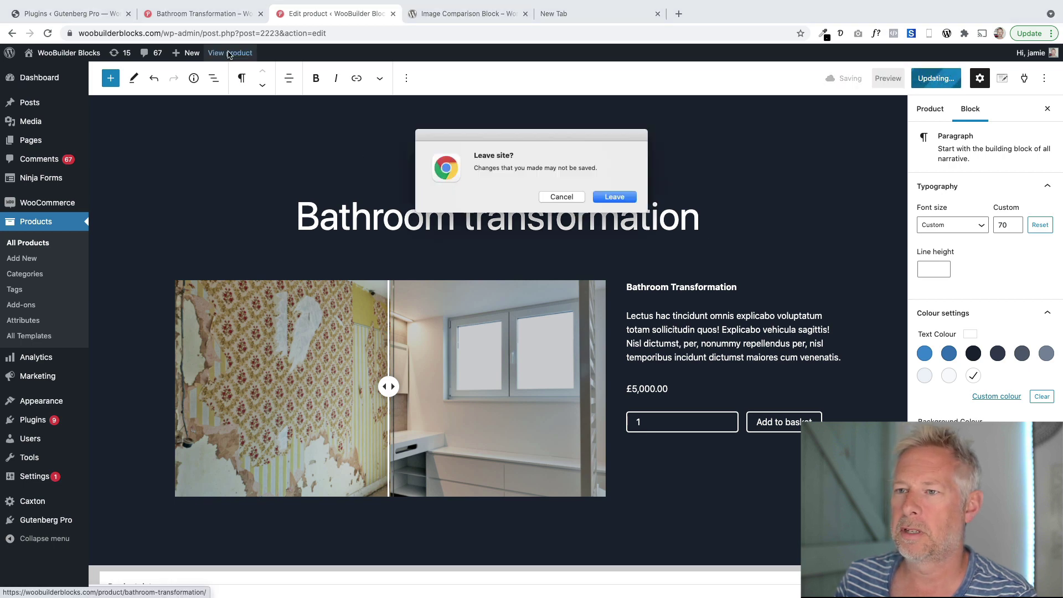
left_click(554, 196)
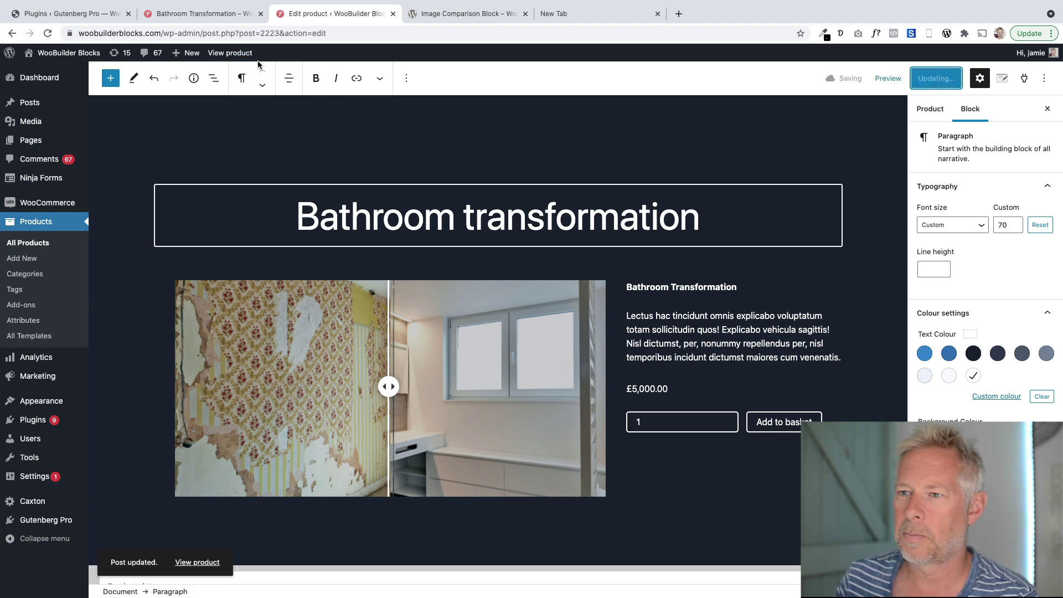
left_click(221, 52)
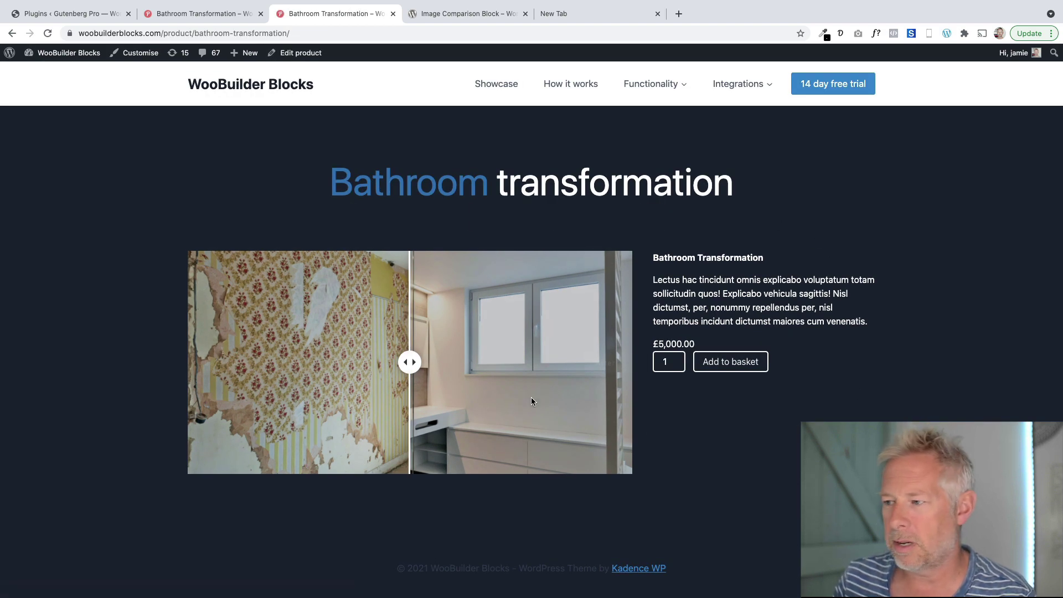
Drag the before/after slider handle on the live product page to compare the images
mouse_move(537, 402)
mouse_move(410, 362)
left_mouse_down()
mouse_move(629, 362)
mouse_move(230, 363)
mouse_move(629, 362)
mouse_move(264, 362)
mouse_move(470, 362)
mouse_move(403, 369)
left_mouse_up()
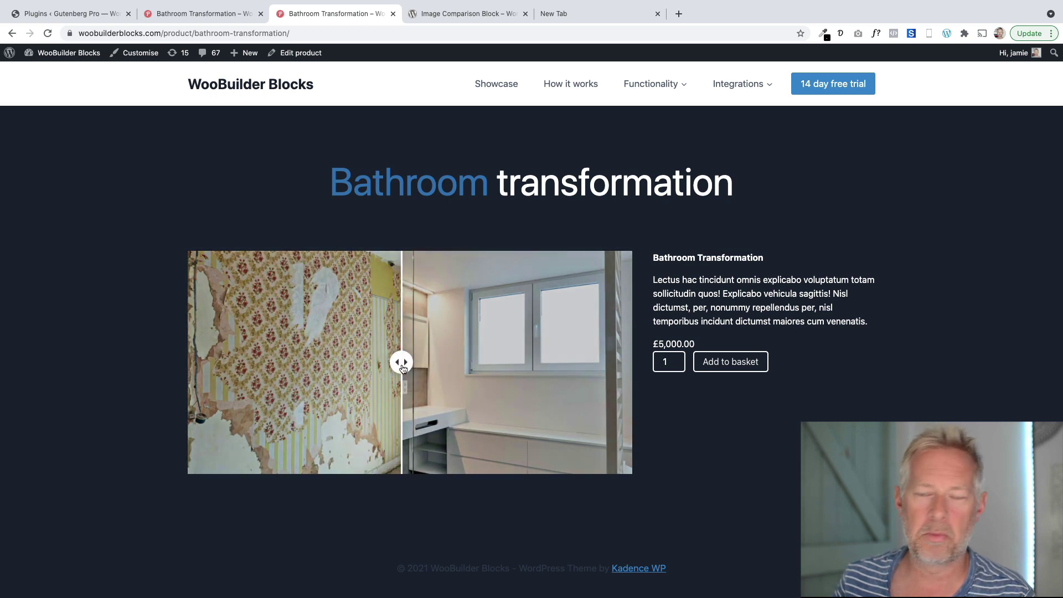